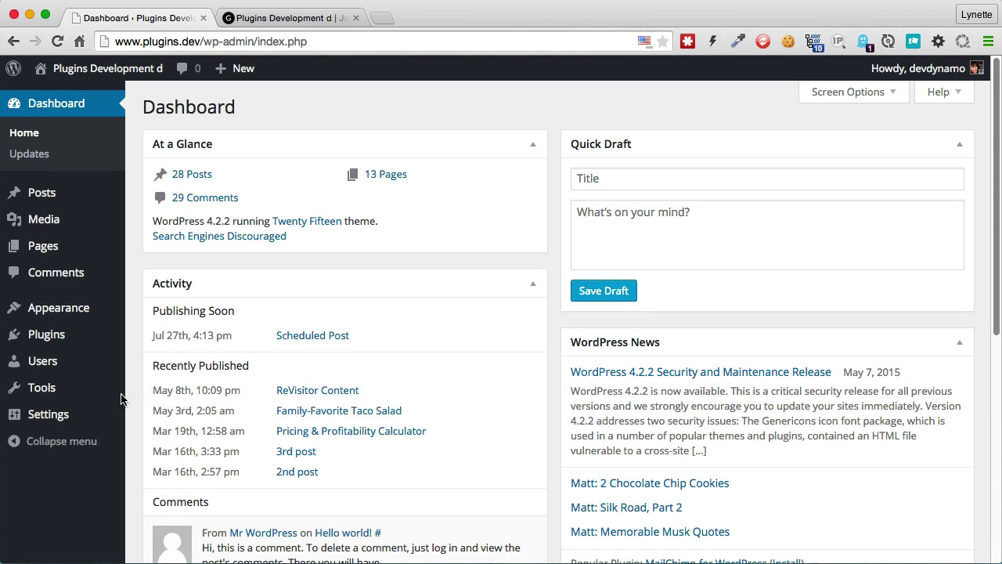
# - Open the ReVisitor Content settings and enable tracking of return visitors and subscribers, with Auto cookie set to Yes
pyautogui.moveTo(102, 406)
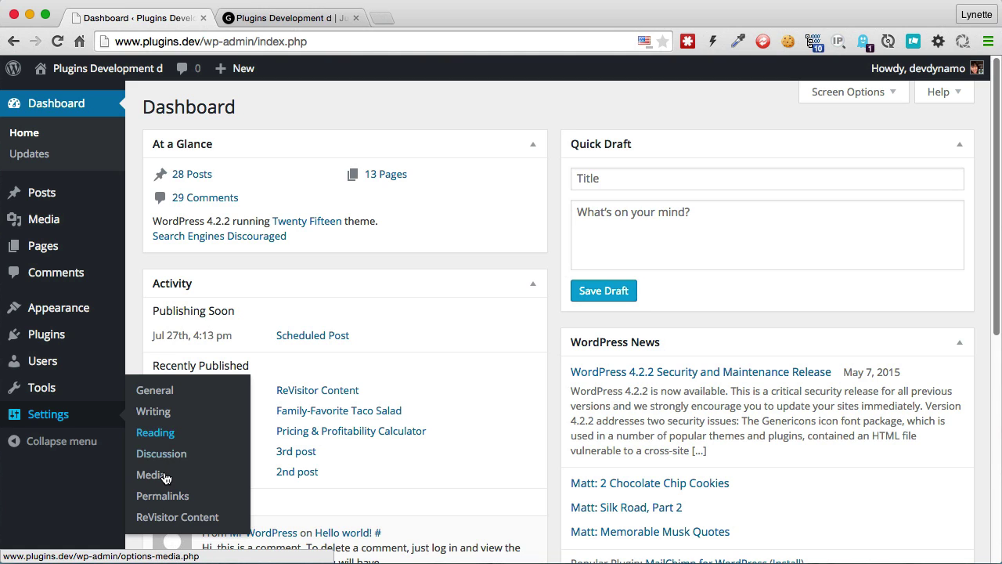
pyautogui.click(167, 520)
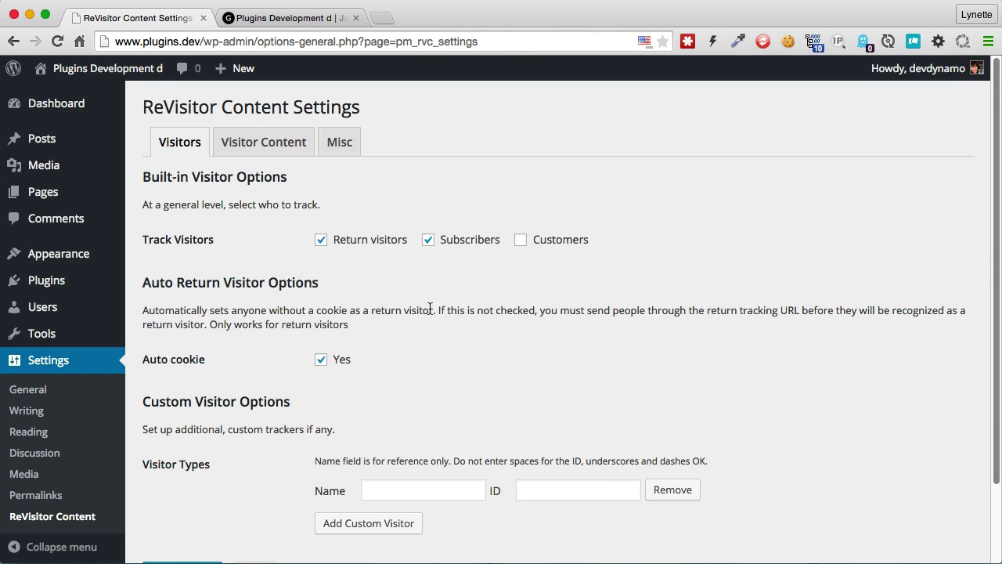
pyautogui.doubleClick(372, 248)
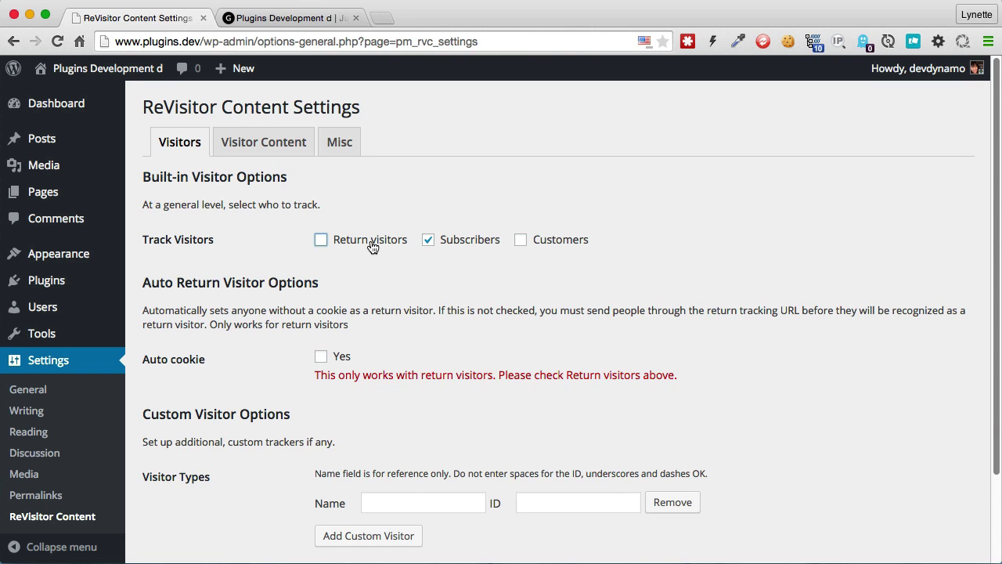
pyautogui.click(458, 247)
pyautogui.click(458, 246)
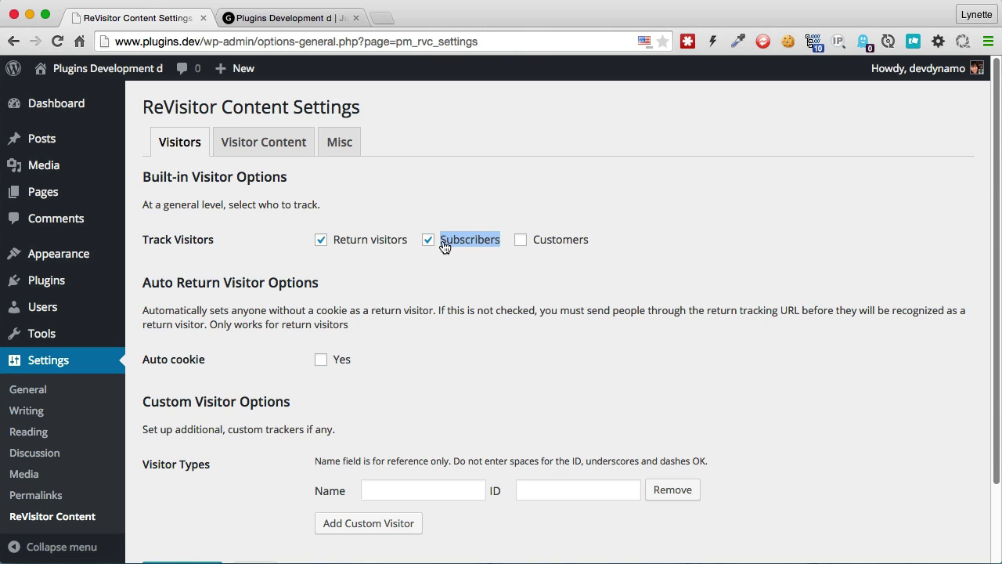
pyautogui.doubleClick(444, 246)
pyautogui.click(444, 247)
pyautogui.click(338, 365)
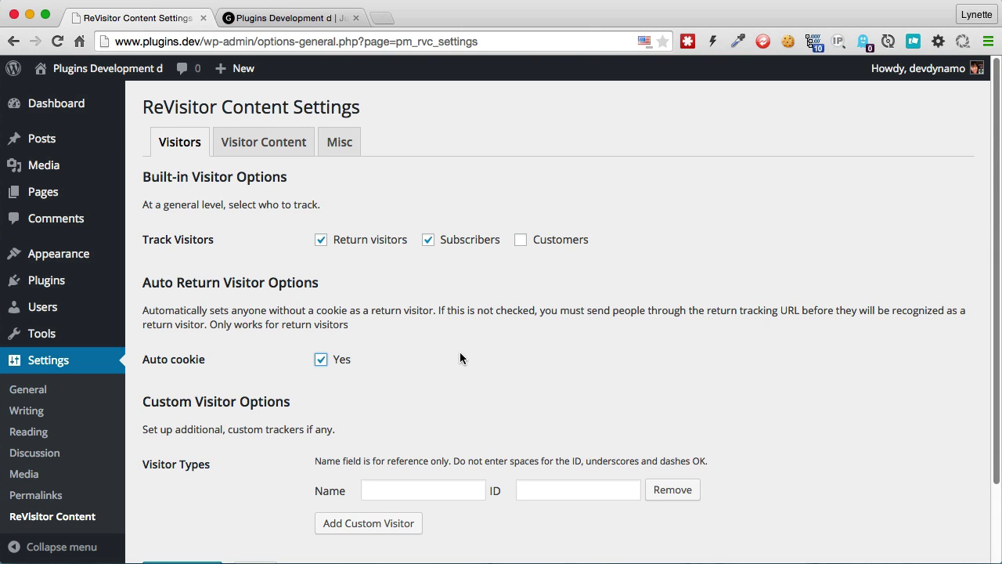
# - Define a custom visitor type named "Abc Newsletter" with the ID abc_newsletter and save the settings
pyautogui.click(387, 490)
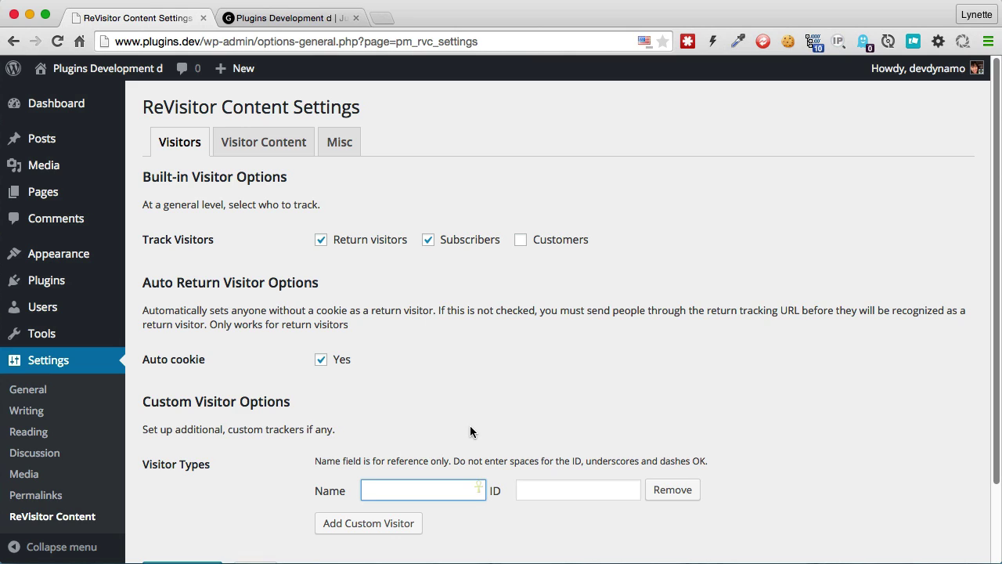
pyautogui.write('Abc Newsletter')
pyautogui.press('Tab')
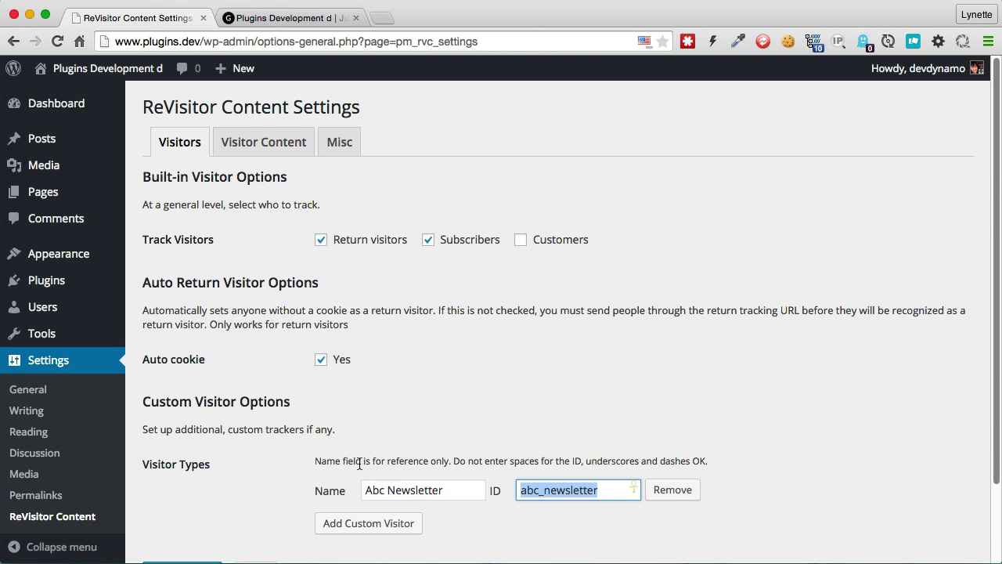
pyautogui.click(436, 486)
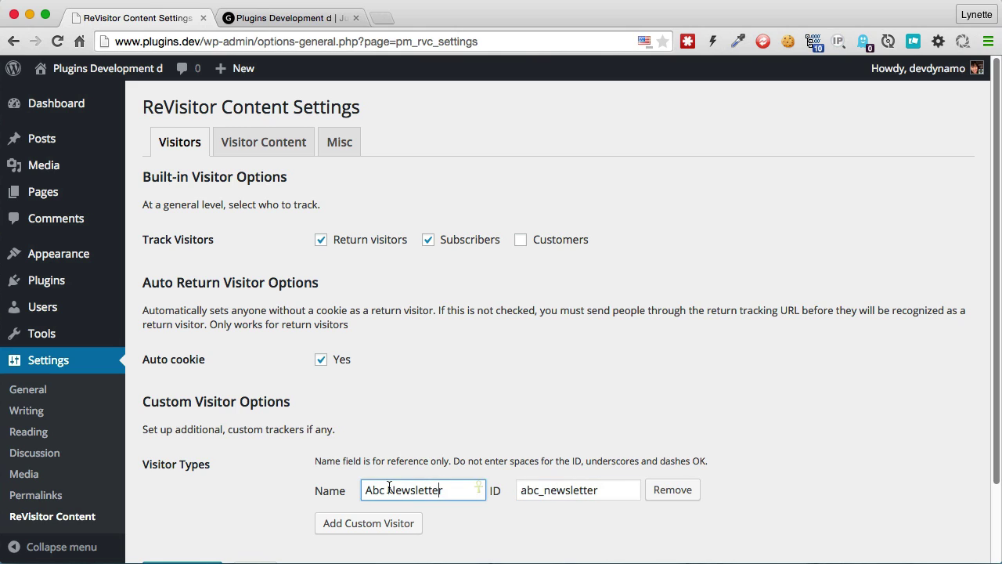
pyautogui.click(557, 489)
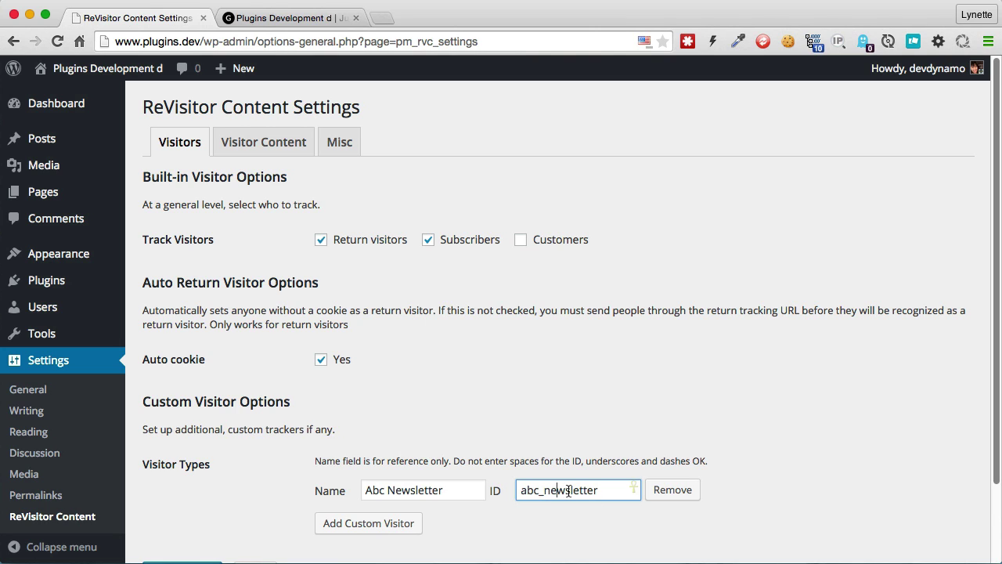
pyautogui.scroll(-1, 236, 498)
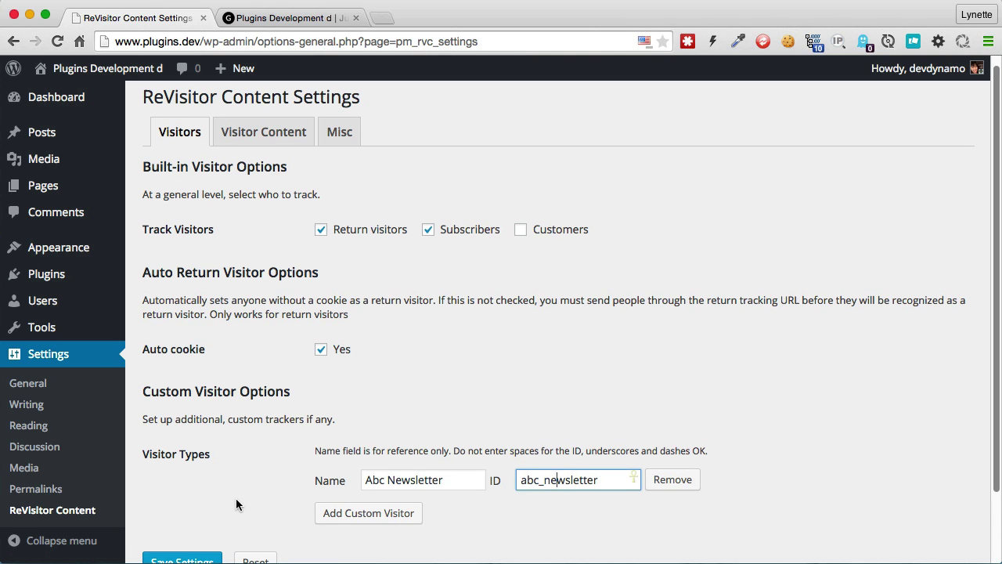
pyautogui.click(389, 509)
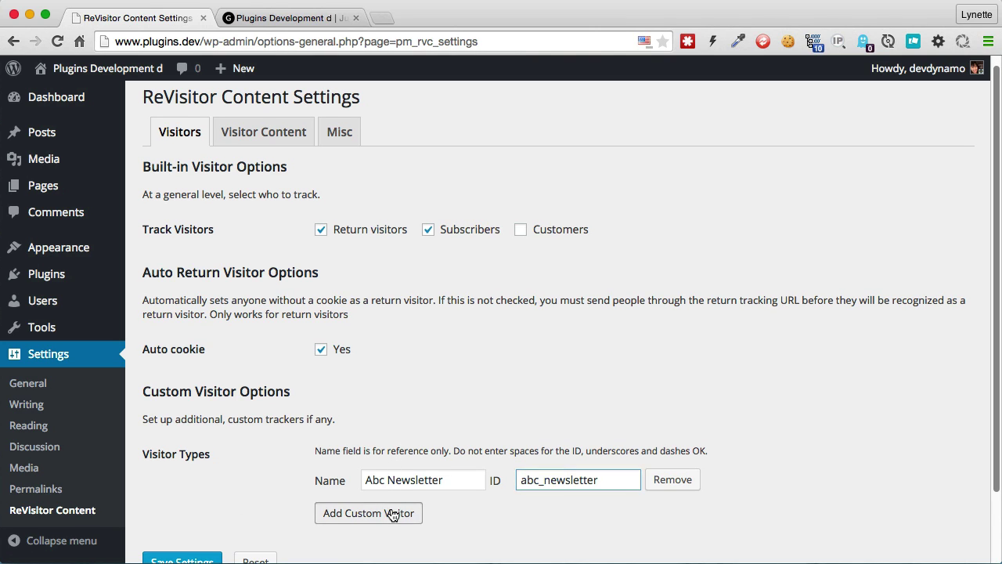
pyautogui.click(673, 508)
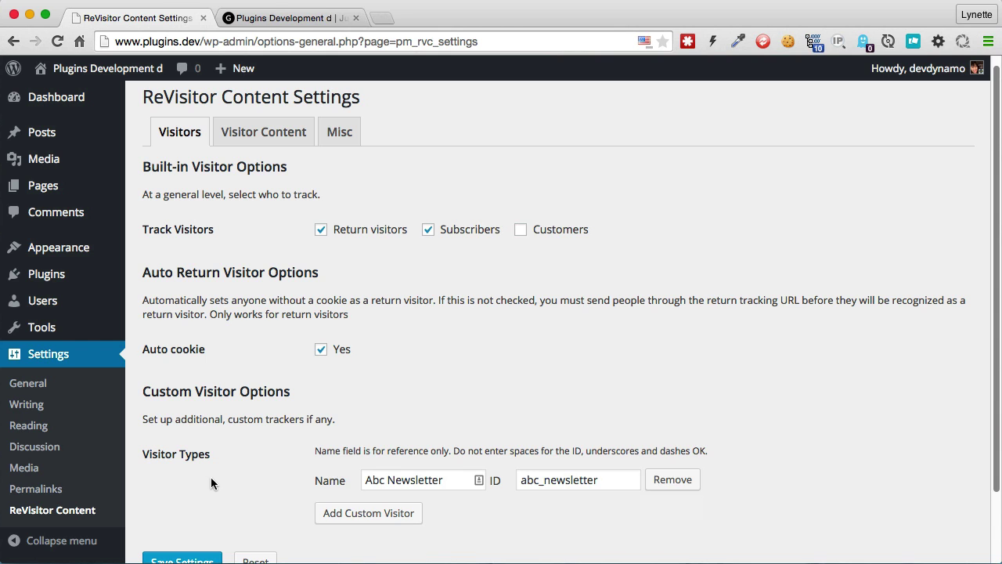
pyautogui.scroll(-3, 210, 483)
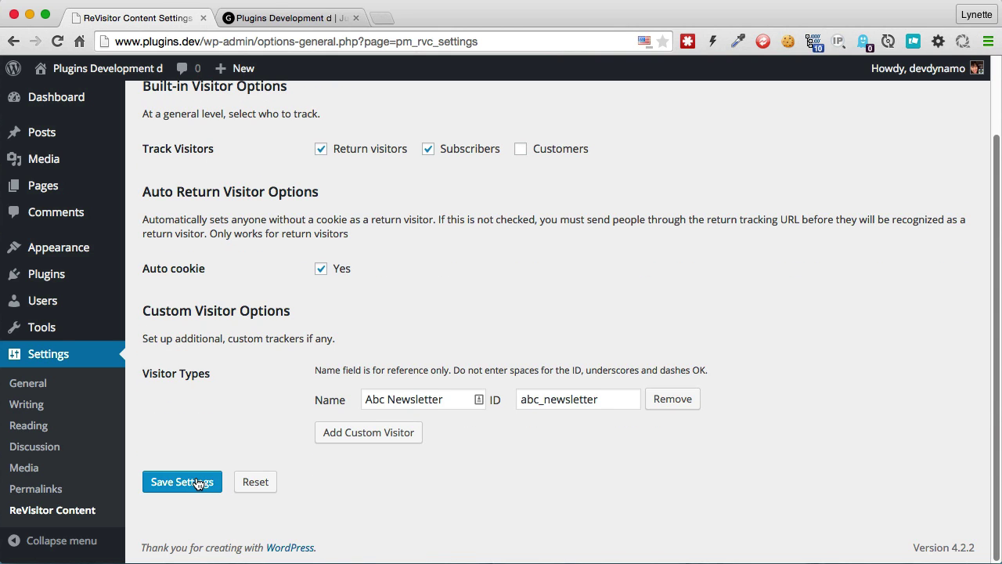
pyautogui.click(198, 483)
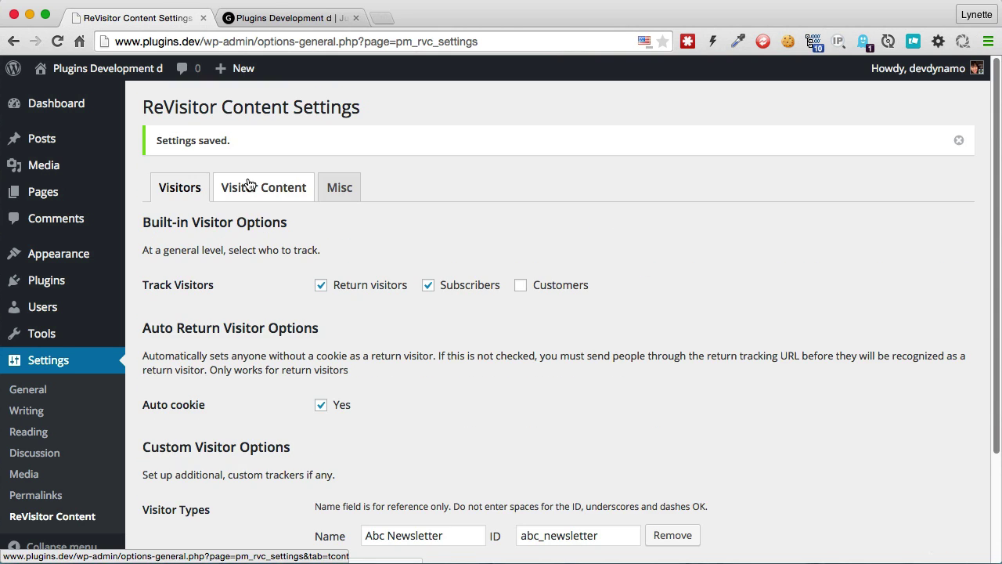
# - Examine the Returning visitor's snippet in the Visitor Content settings, including its visitor type choices, full text and cookie duration
pyautogui.click(248, 186)
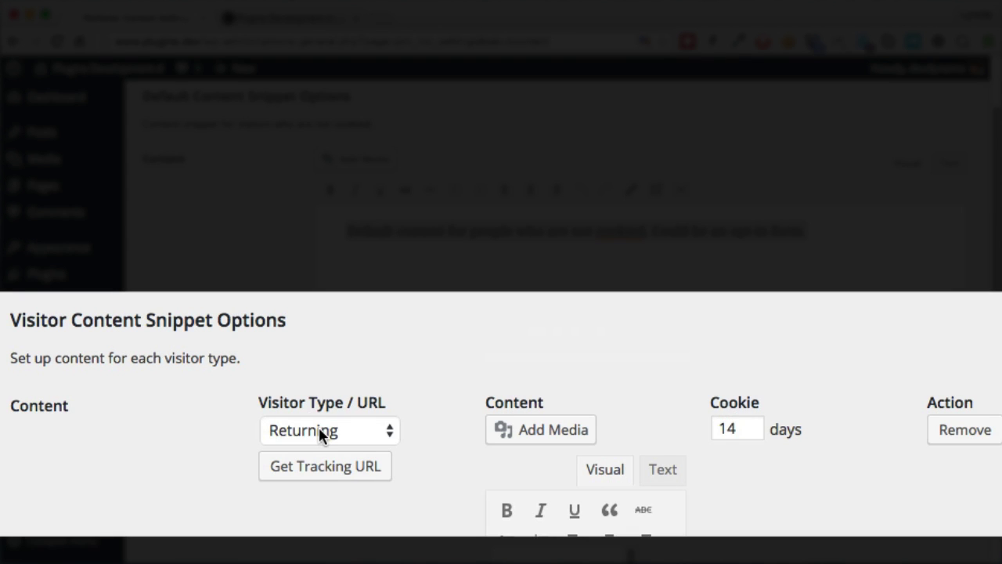
pyautogui.click(362, 506)
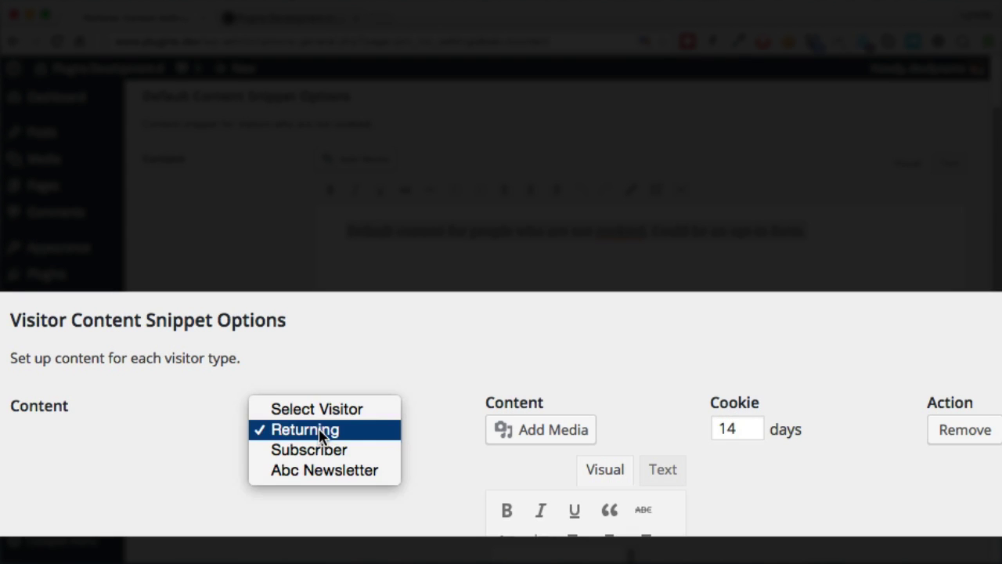
pyautogui.click(337, 436)
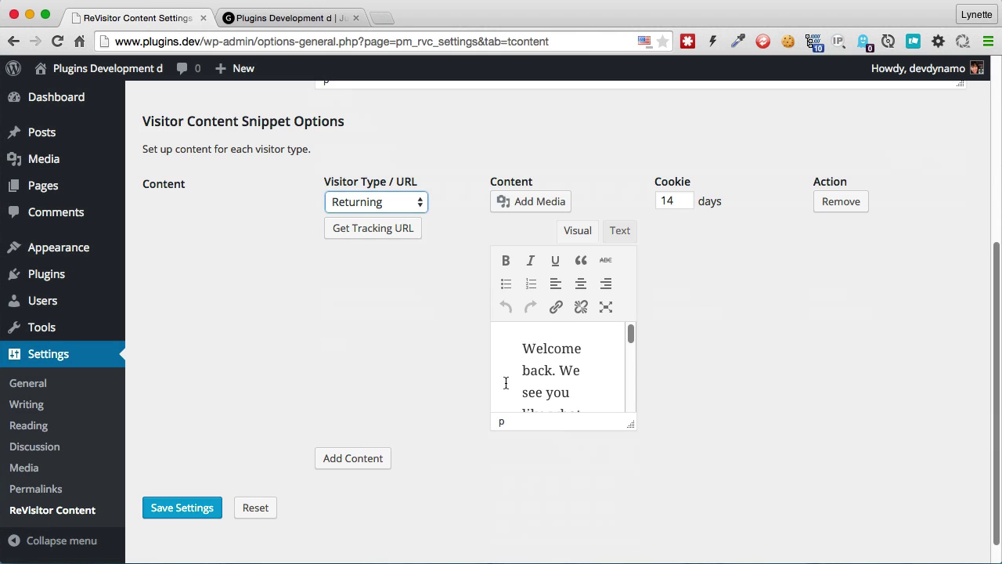
pyautogui.moveTo(630, 425); pyautogui.dragTo(724, 550)
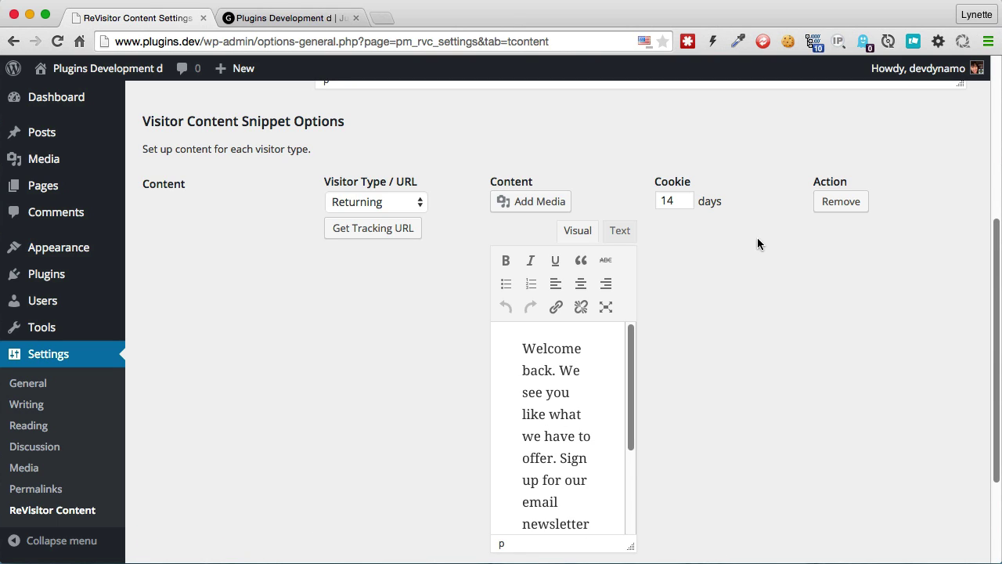
pyautogui.click(678, 201)
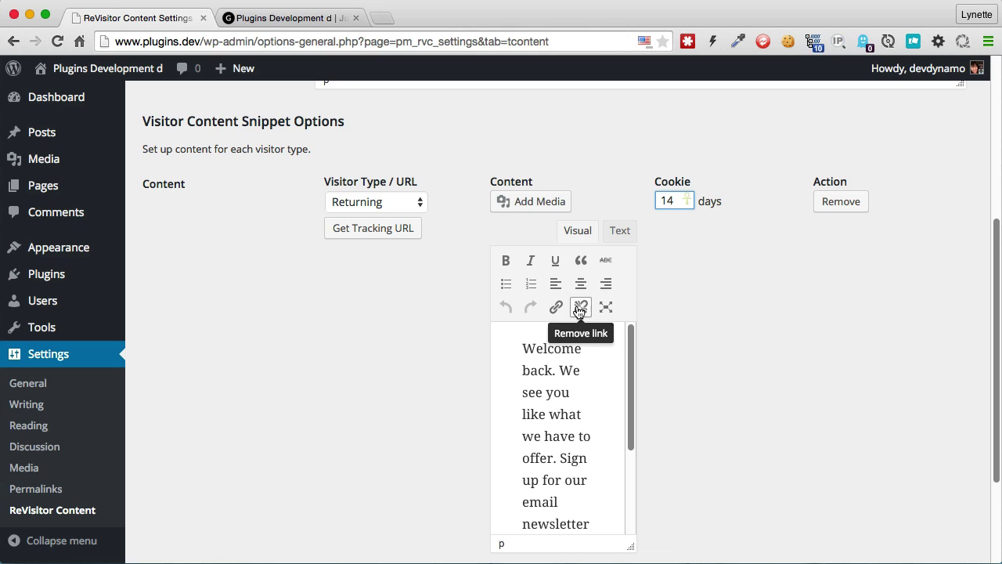
# - Add a second visitor content snippet and assign it to the Subscriber visitor type
pyautogui.scroll(-1, 449, 289)
pyautogui.scroll(-3, 449, 288)
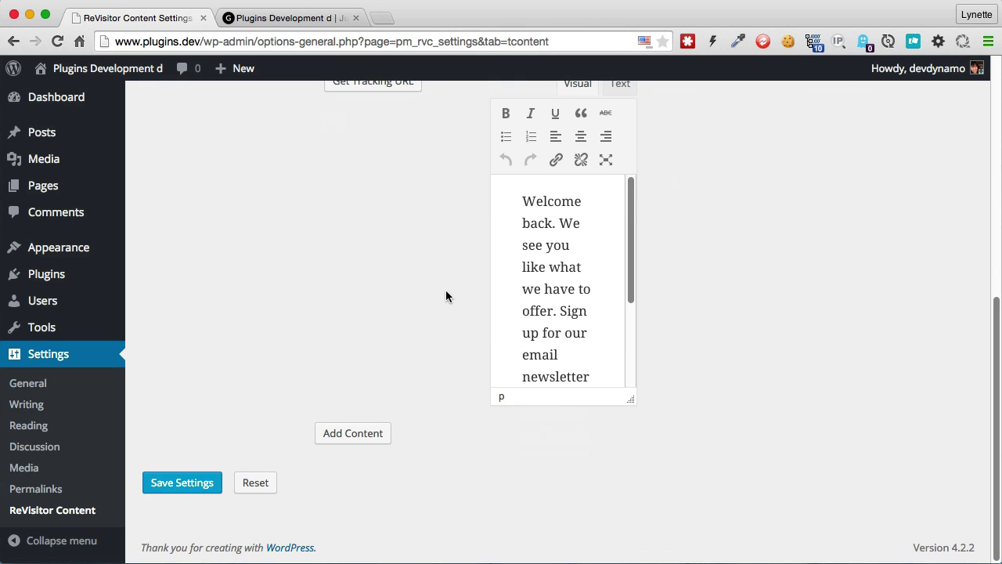
pyautogui.click(376, 435)
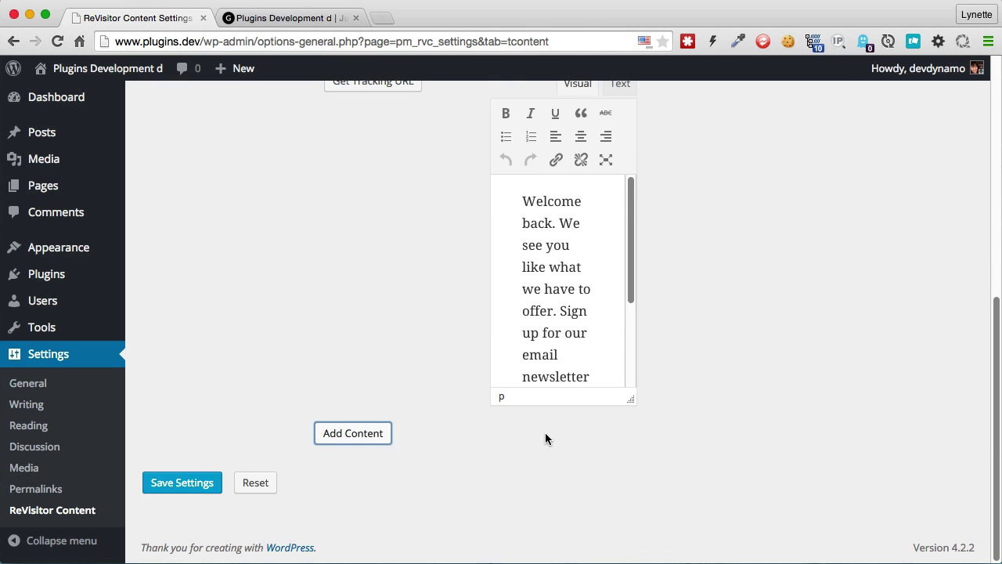
pyautogui.click(380, 430)
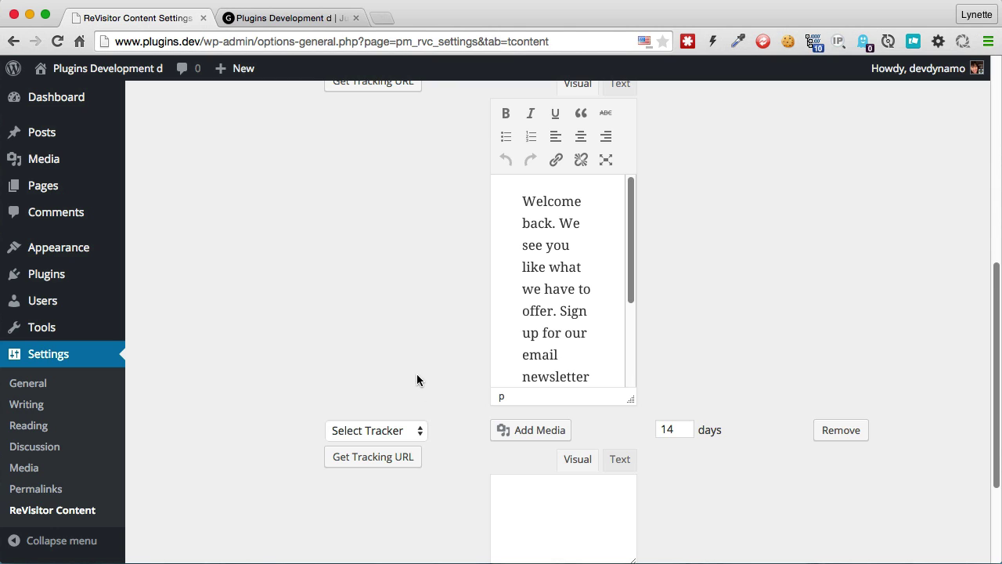
pyautogui.click(395, 430)
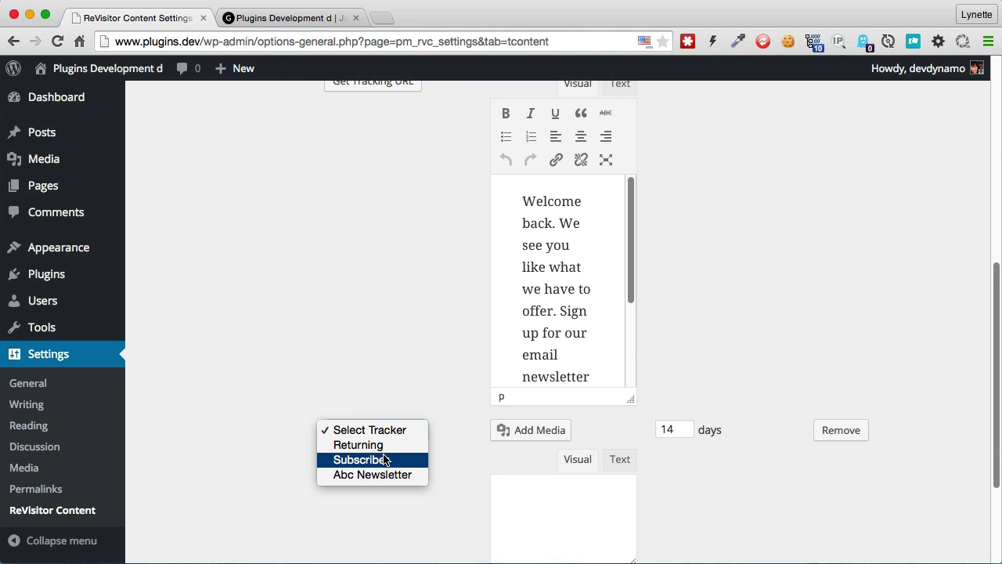
pyautogui.click(397, 480)
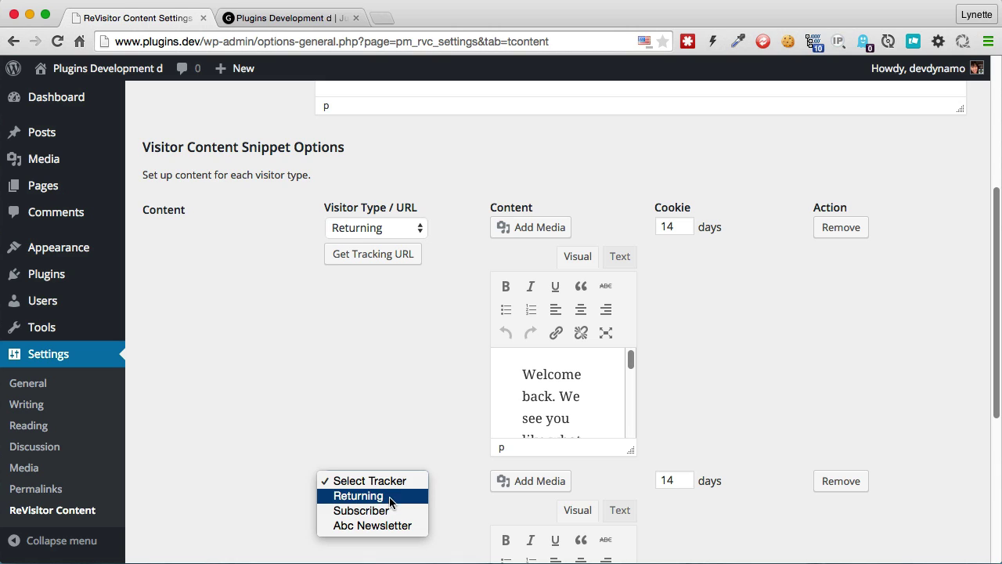
pyautogui.click(390, 511)
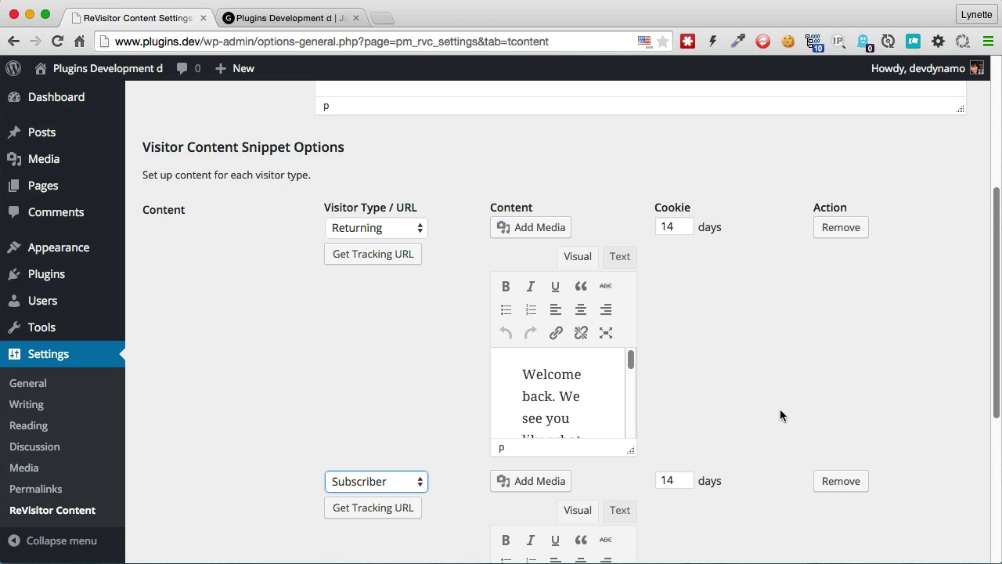
# - Write the Subscriber snippet's text offering newsletter subscribers 20% off with coupon code REVISITOR, ending with "or click to start saving."
pyautogui.scroll(-5, 832, 394)
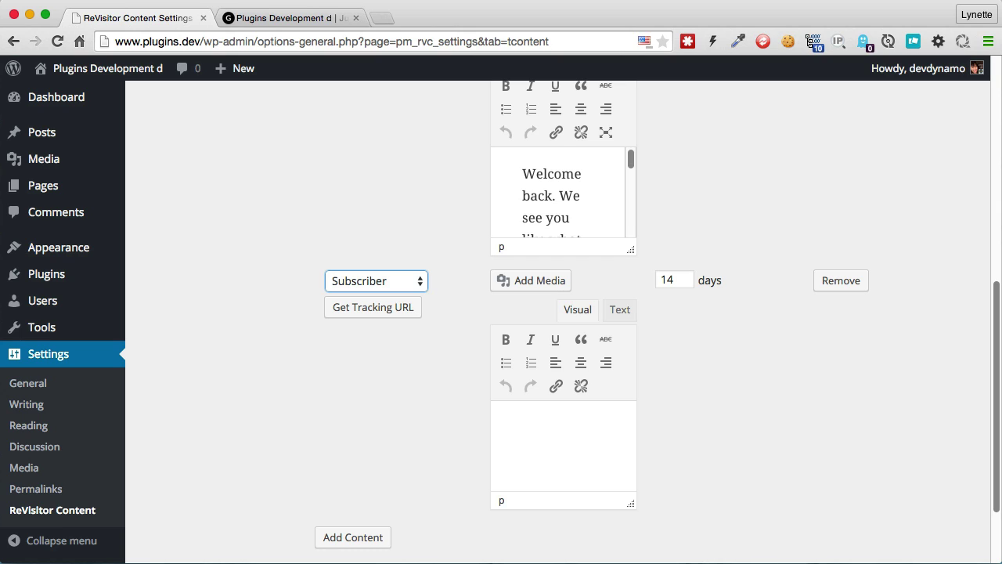
pyautogui.click(564, 459)
pyautogui.write('Did you know as a subscriber to our newsletter, you enjoy 20% off subscriber only coupon? Use Coupon code: REVISITOR or click to start saving.')
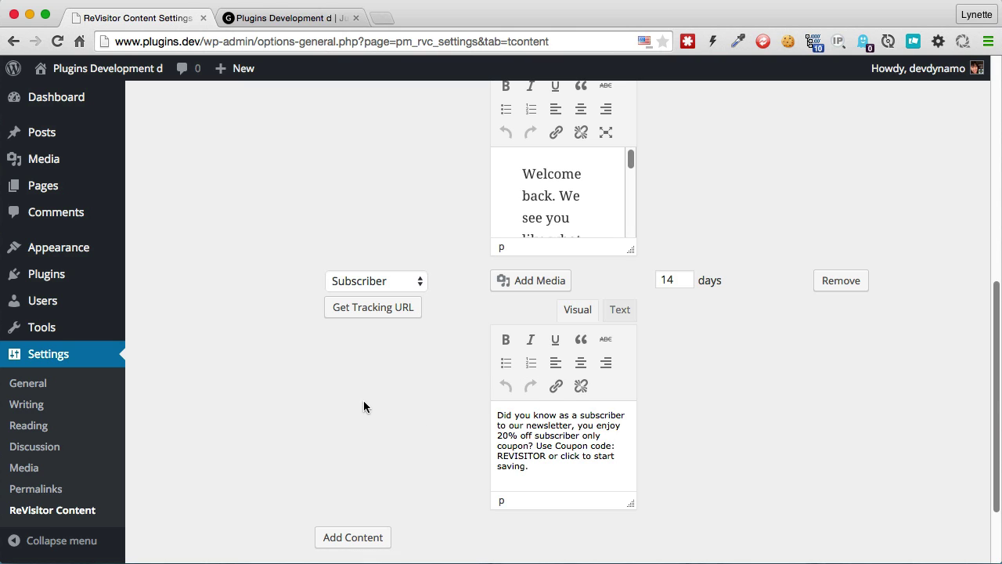
# - Add an Abc Newsletter snippet reading "ABC Newsletter subscribers. Did you know you now have access to this free resource? 24 hours only." and save the settings
pyautogui.scroll(-3, 347, 476)
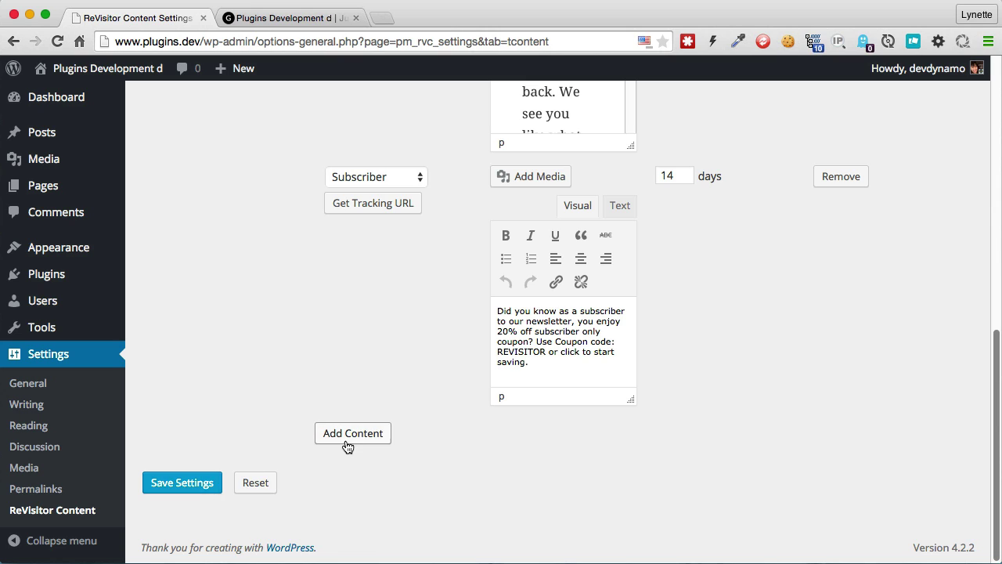
pyautogui.click(348, 435)
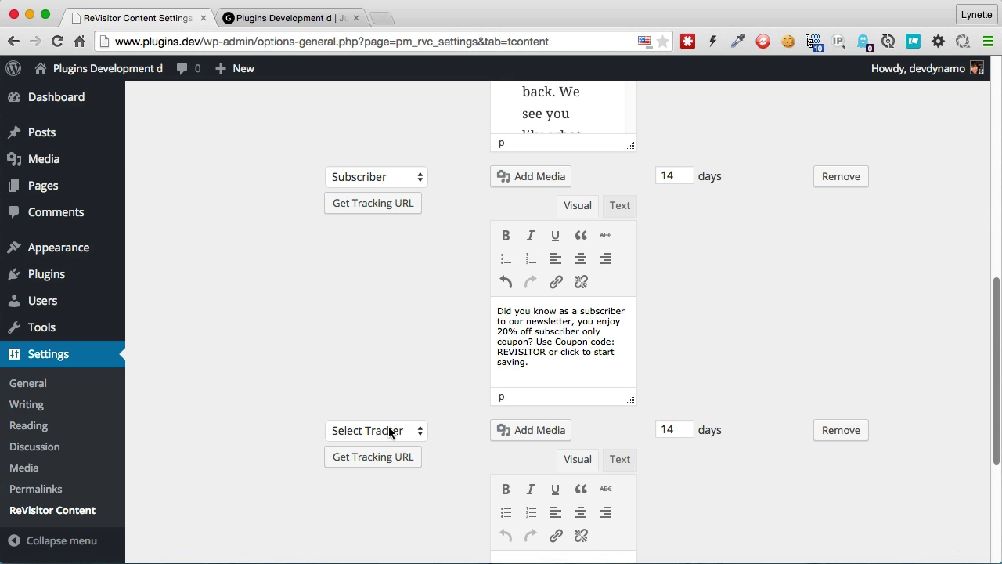
pyautogui.click(390, 433)
pyautogui.click(377, 475)
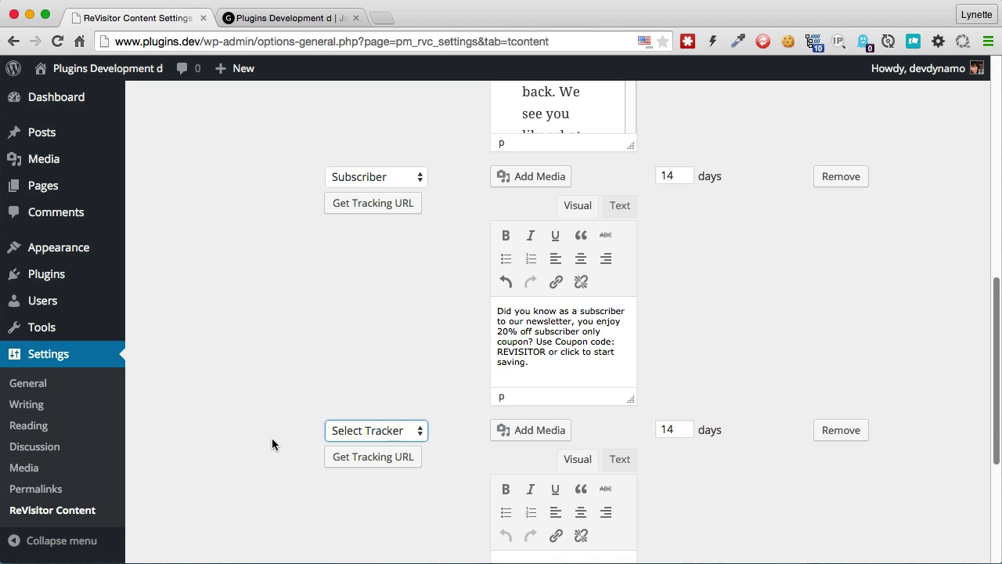
pyautogui.scroll(-4, 655, 414)
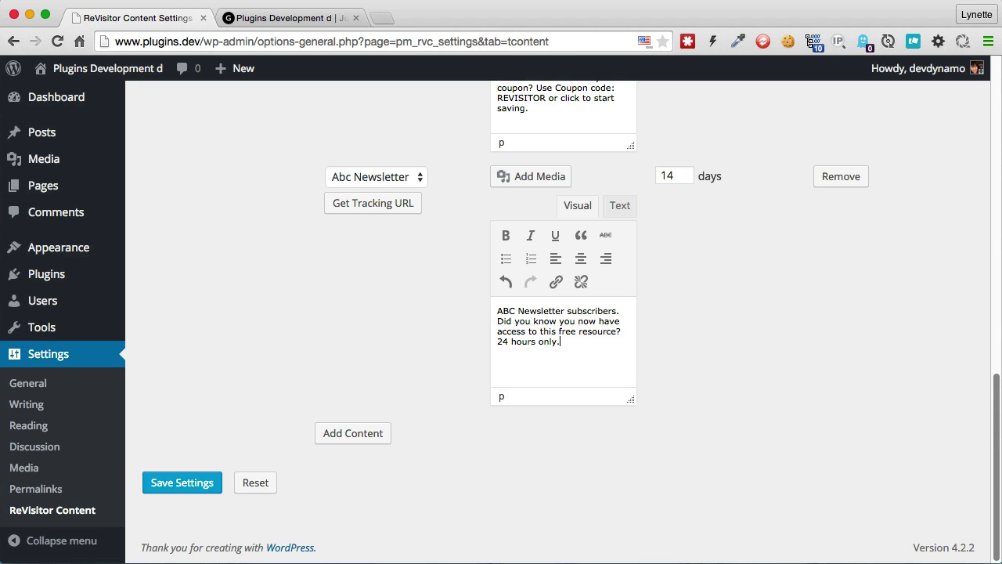
pyautogui.click(180, 481)
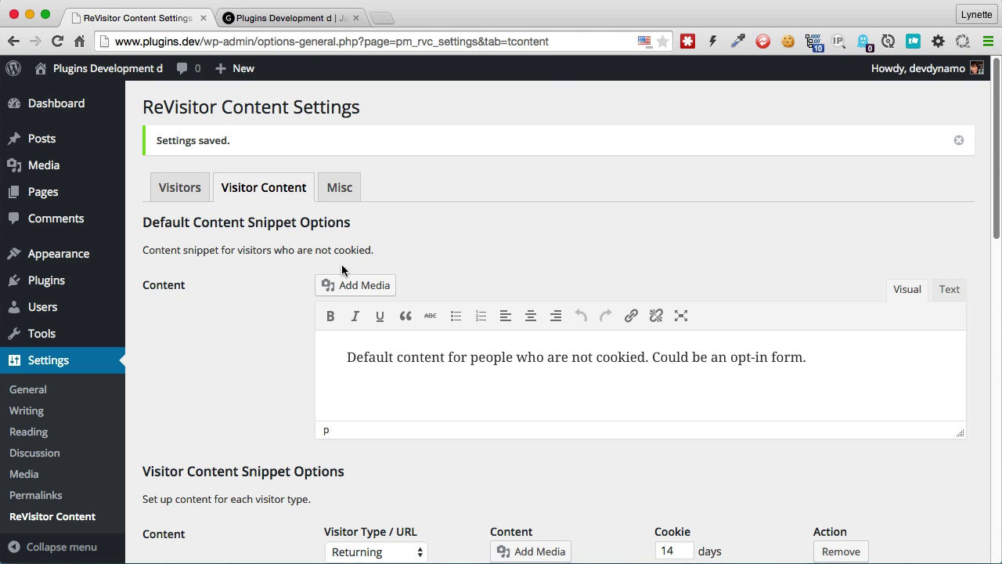
# - Add the ReVisitor Content widget at the top of the sidebar's Widget Area, above Search
pyautogui.moveTo(85, 267)
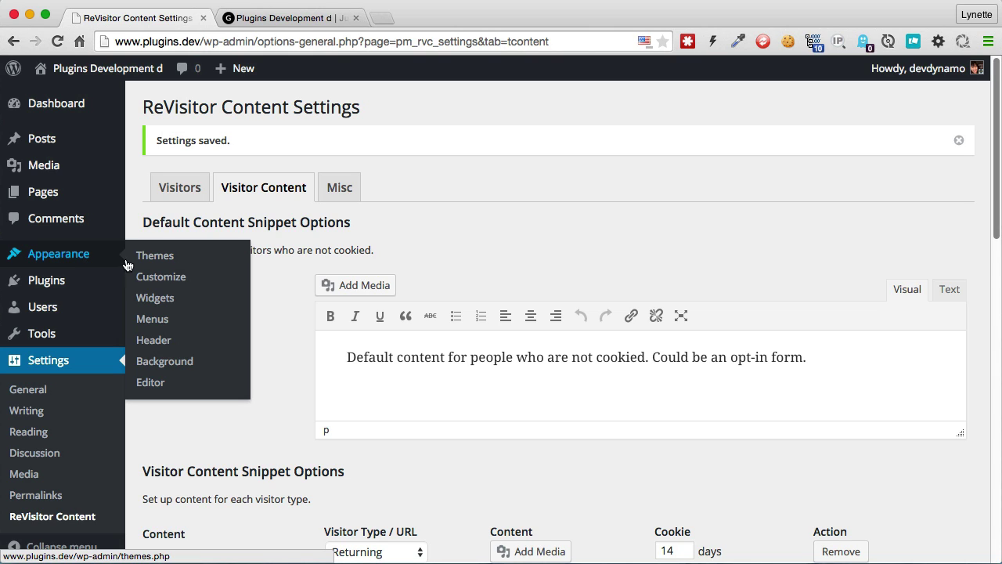
pyautogui.click(167, 300)
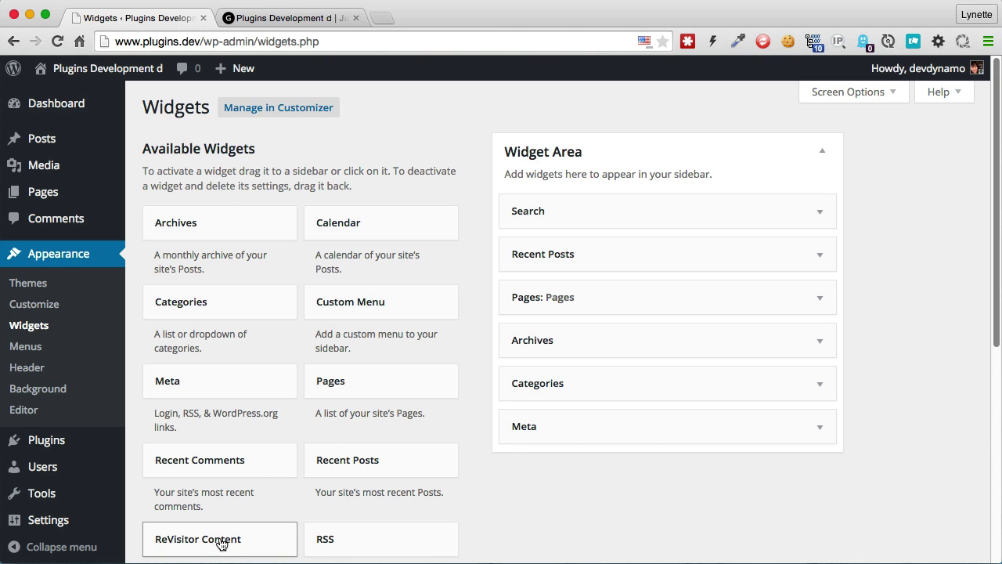
pyautogui.moveTo(221, 544); pyautogui.dragTo(572, 199)
# - Set the widget's heading to "ReVisitor Content" and its tracker to Returning, and save the widget
pyautogui.click(595, 265)
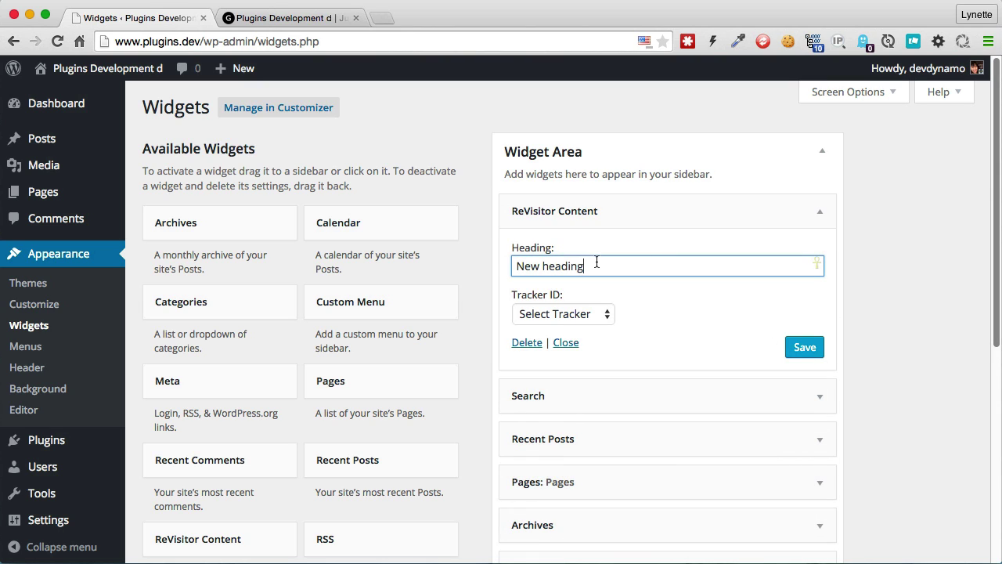
pyautogui.moveTo(595, 266); pyautogui.dragTo(514, 266)
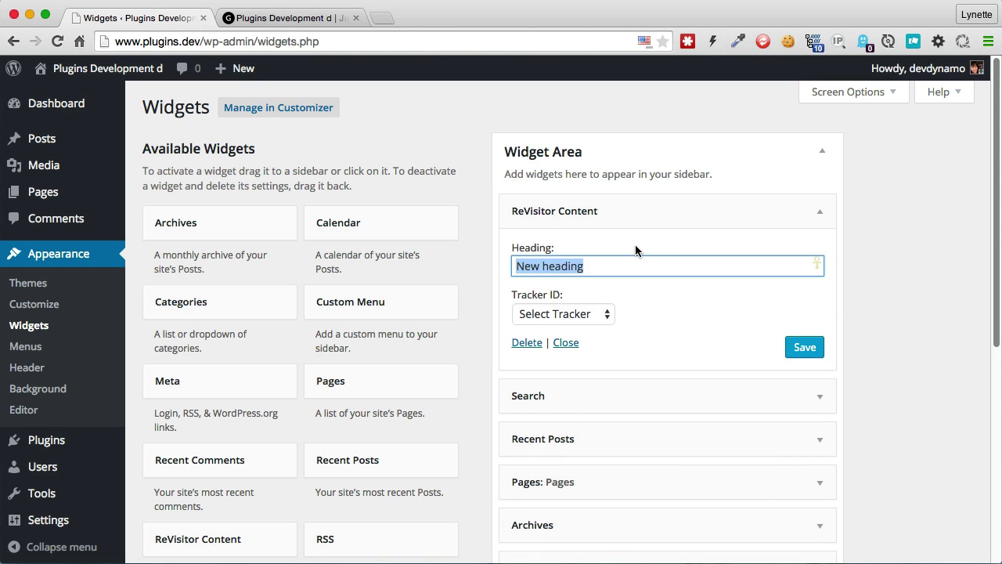
pyautogui.write('Re')
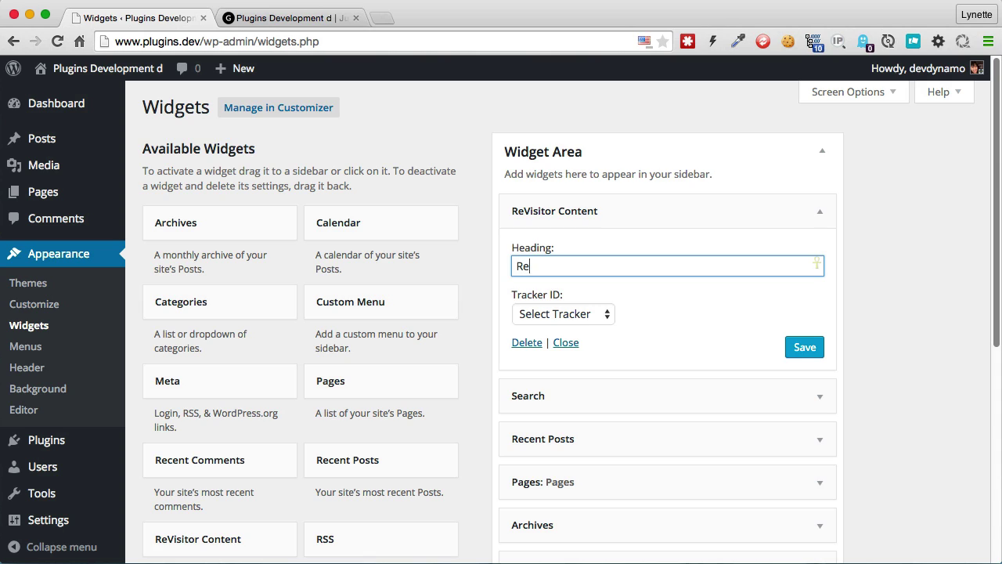
pyautogui.write('Visitor Content')
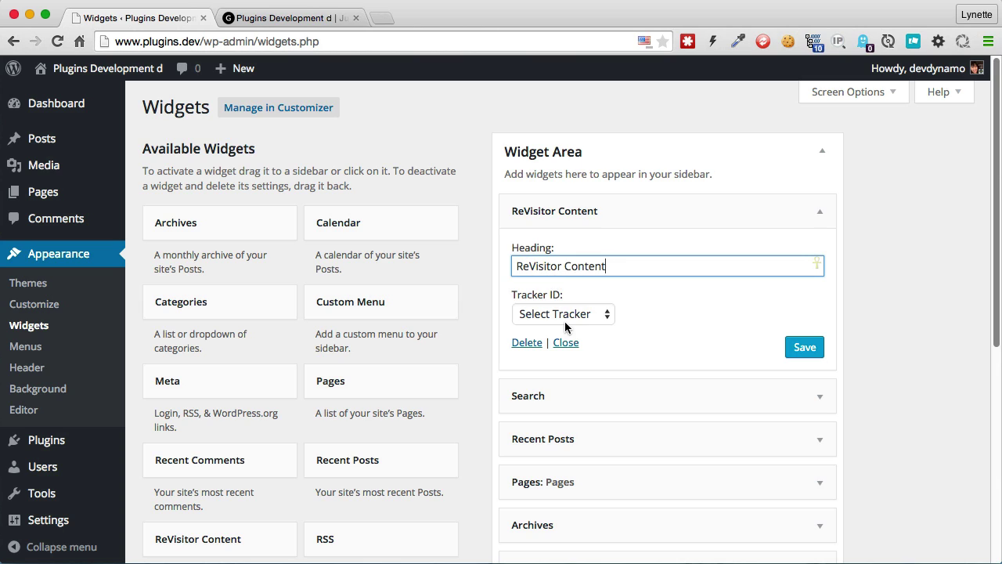
pyautogui.click(589, 317)
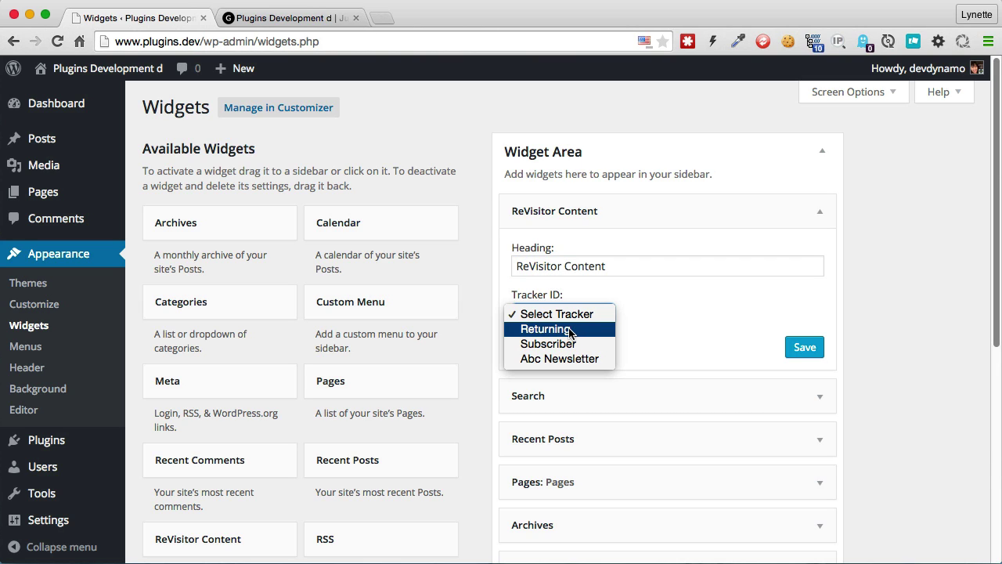
pyautogui.click(572, 330)
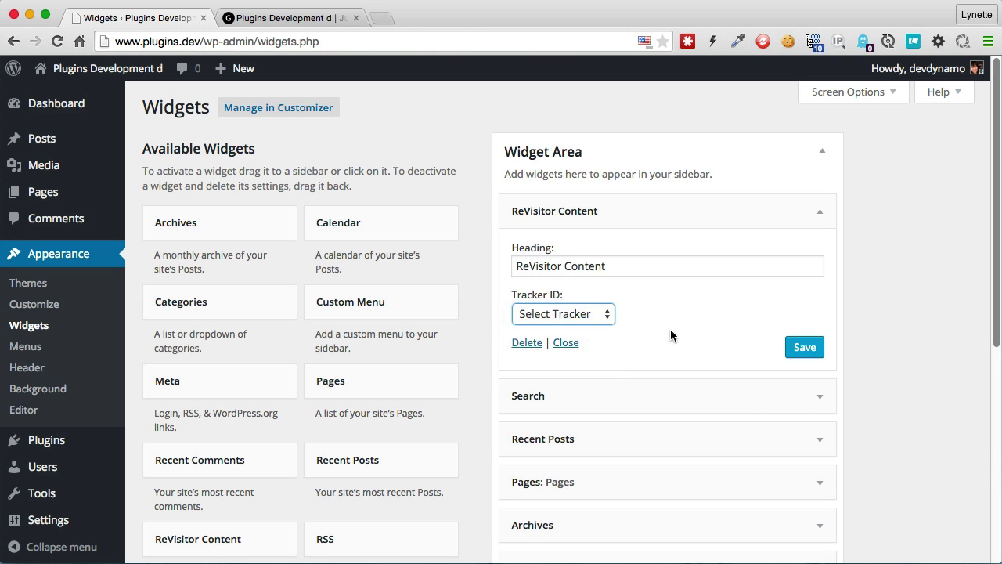
pyautogui.click(804, 349)
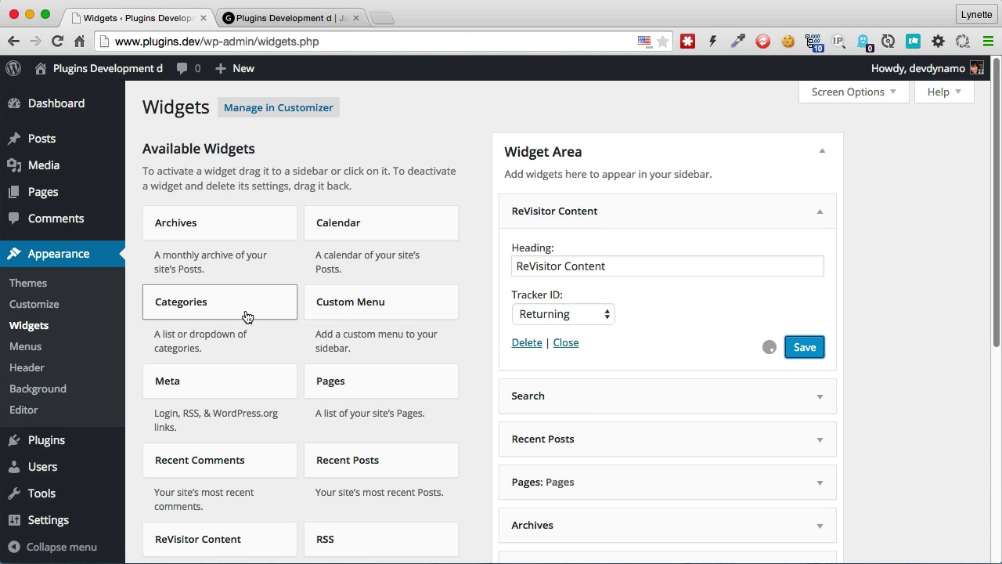
# - Edit the "ReVisitor Content" post and insert the Subscriber tracker's content above its first paragraph
pyautogui.click(153, 148)
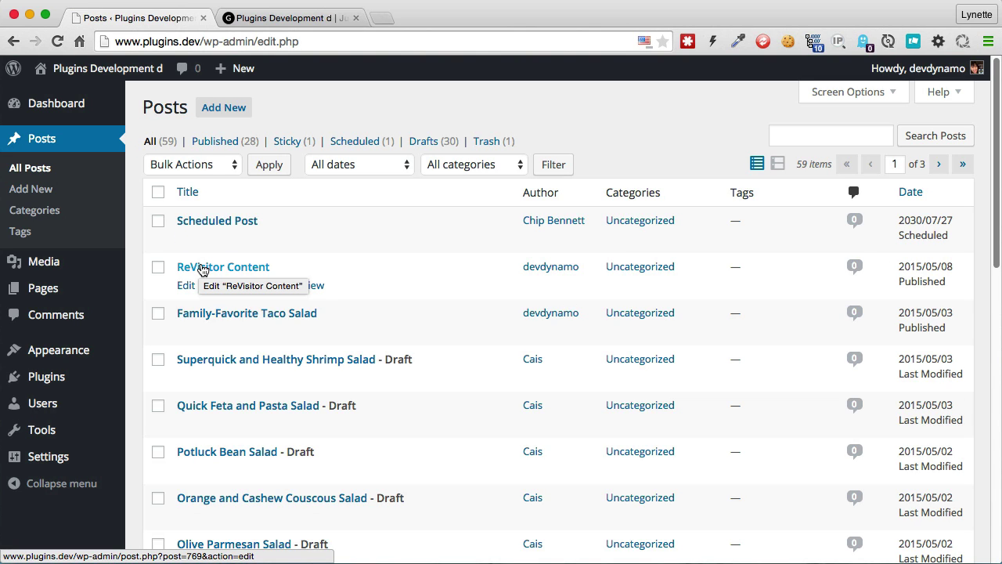
pyautogui.click(202, 269)
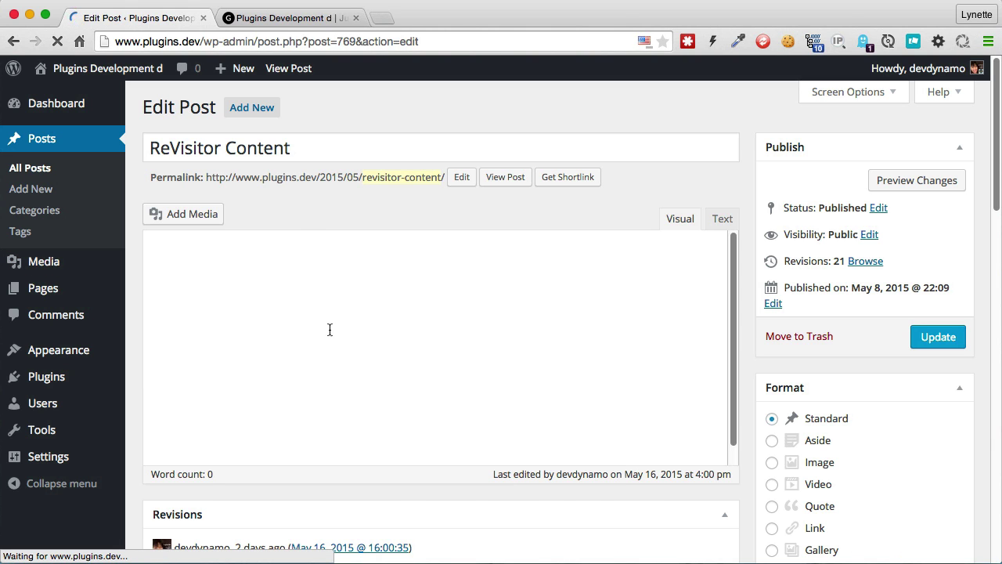
pyautogui.click(253, 264)
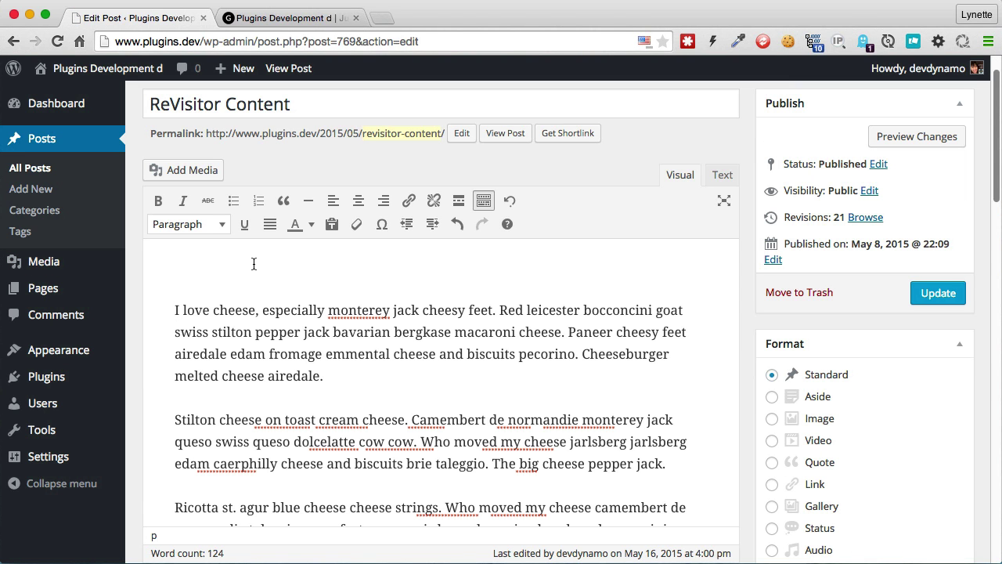
pyautogui.click(513, 204)
pyautogui.click(514, 204)
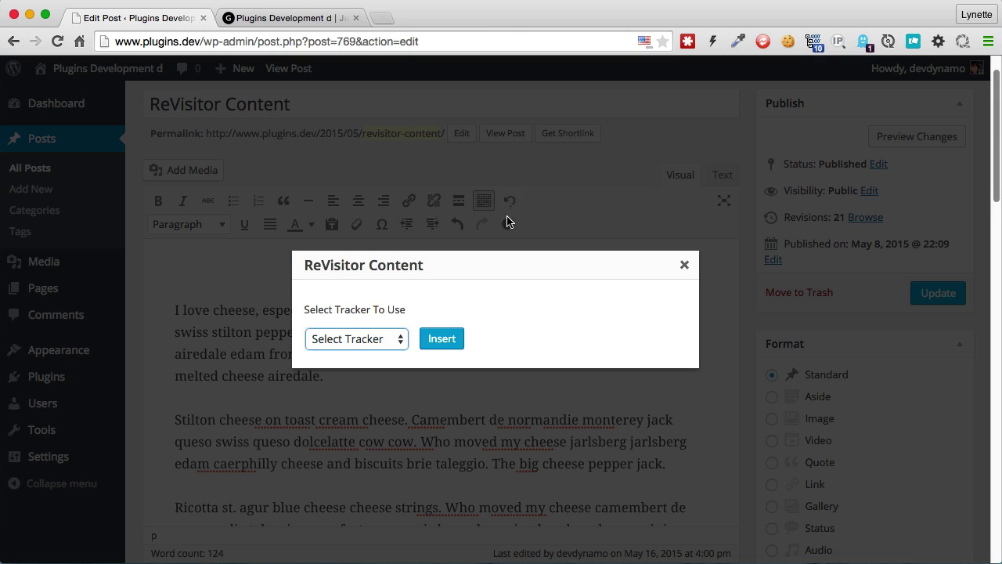
pyautogui.click(368, 340)
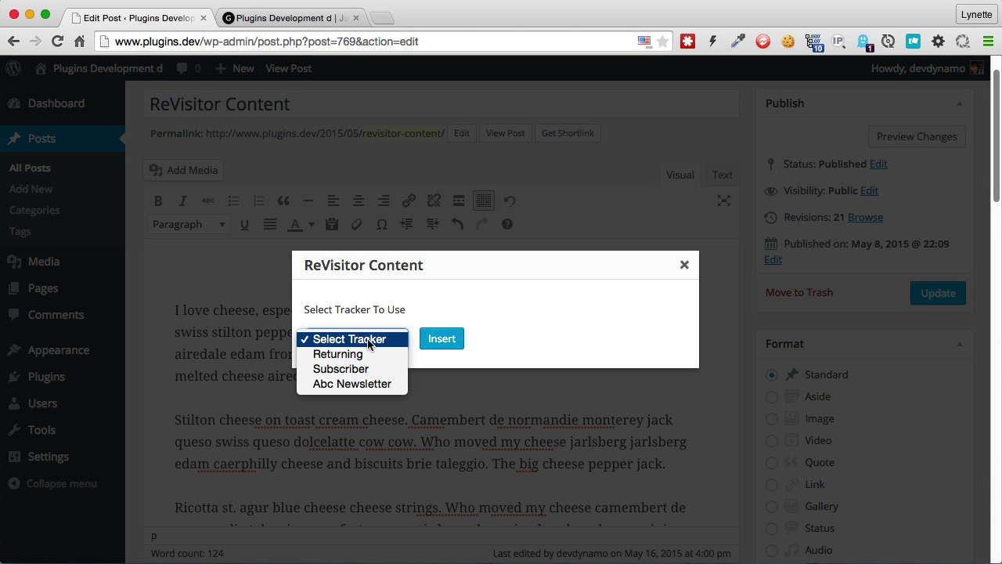
pyautogui.click(340, 368)
pyautogui.click(435, 343)
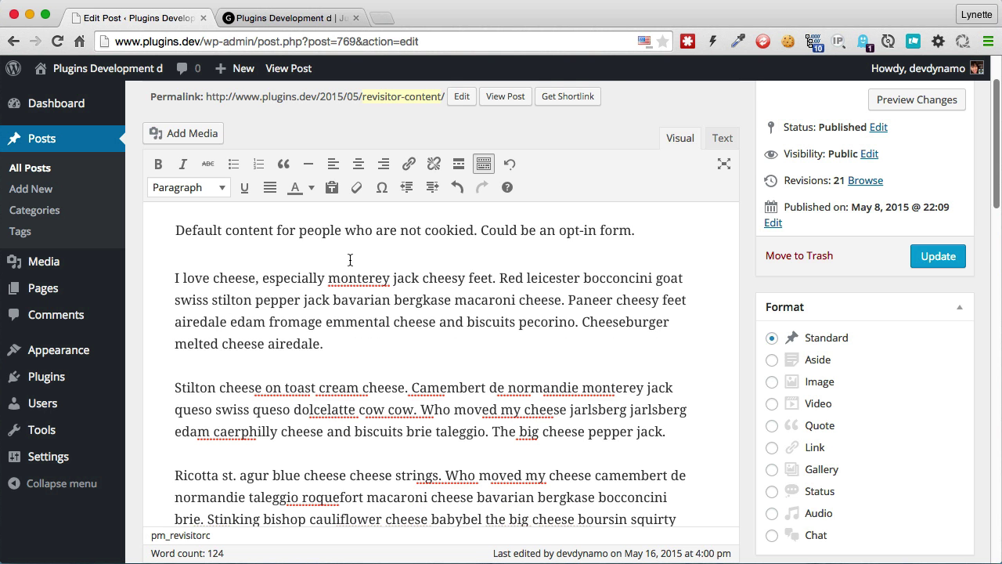
# - Change the inserted ReVisitor content block in the post to the Abc Newsletter visitor type
pyautogui.click(383, 230)
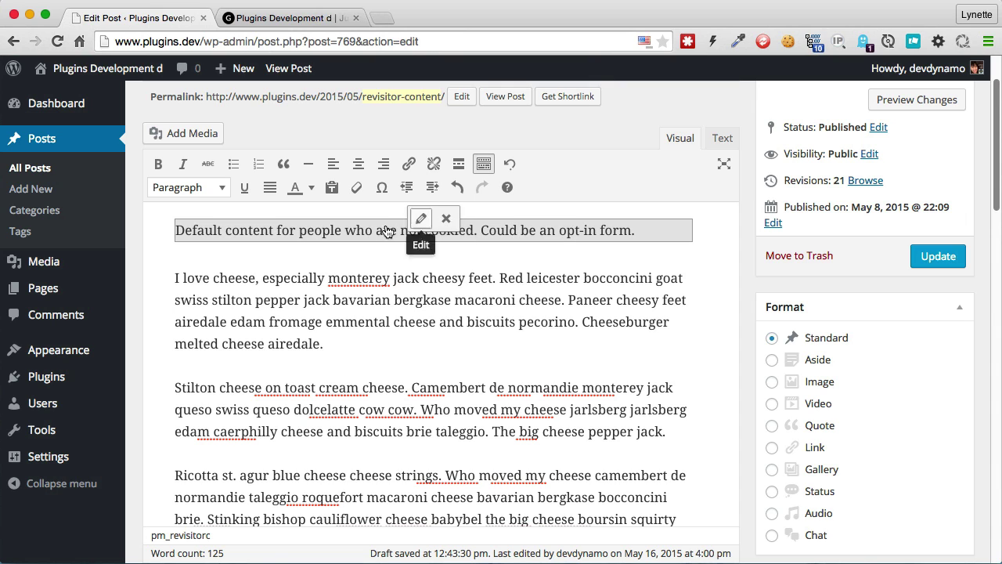
pyautogui.click(420, 220)
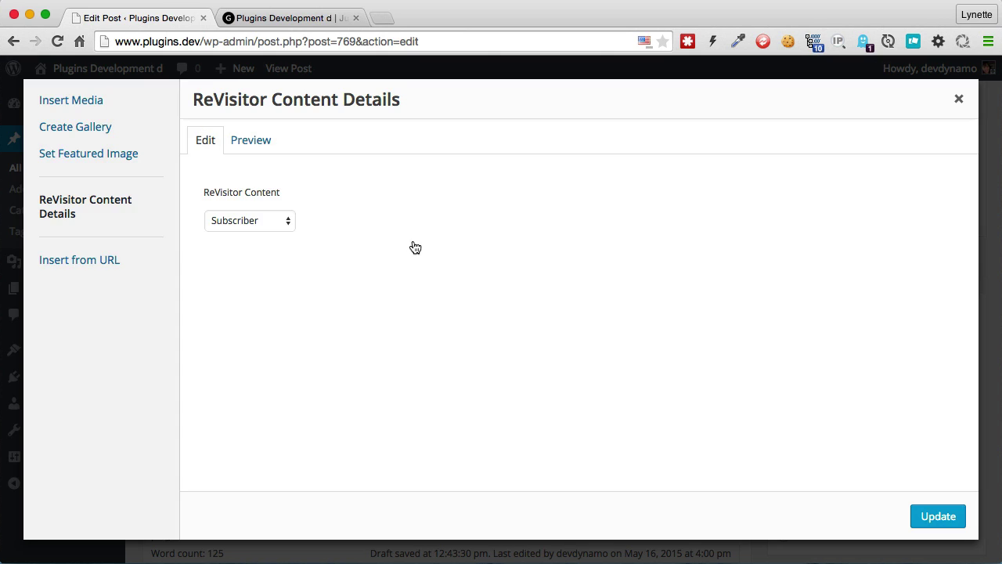
pyautogui.click(103, 222)
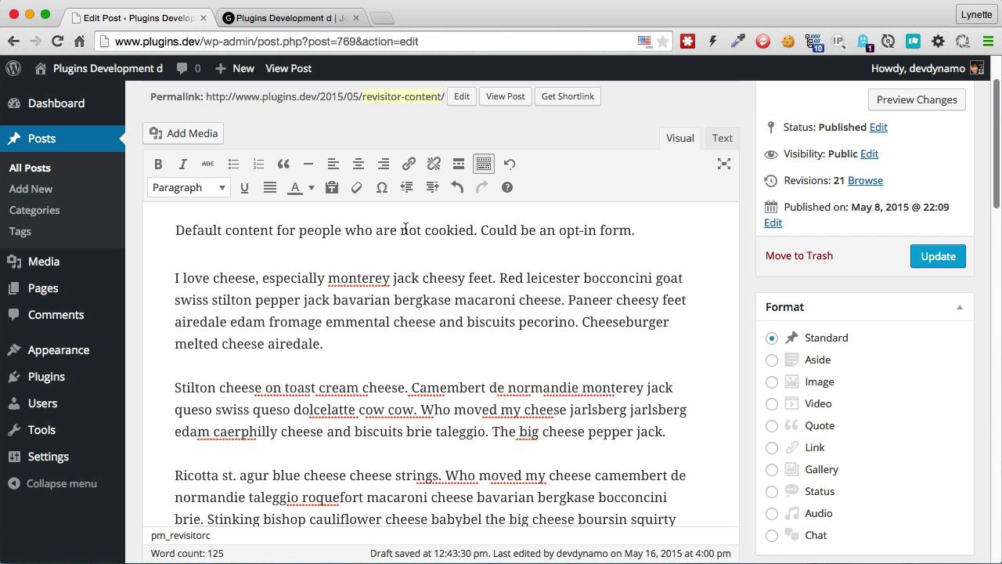
# - Set the inserted ReVisitor content block to the Subscriber visitor type and update the post
pyautogui.click(405, 229)
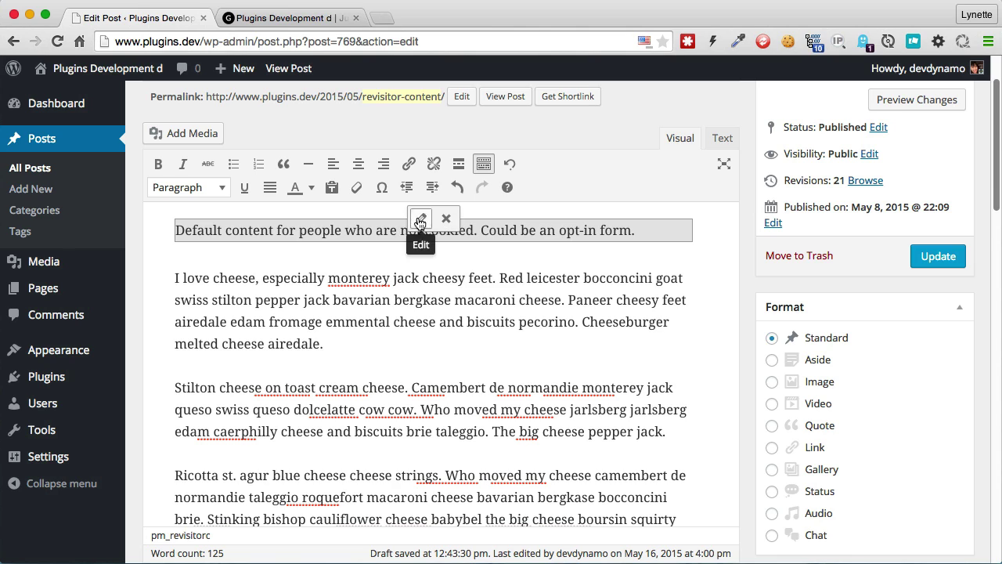
pyautogui.click(420, 222)
pyautogui.click(70, 219)
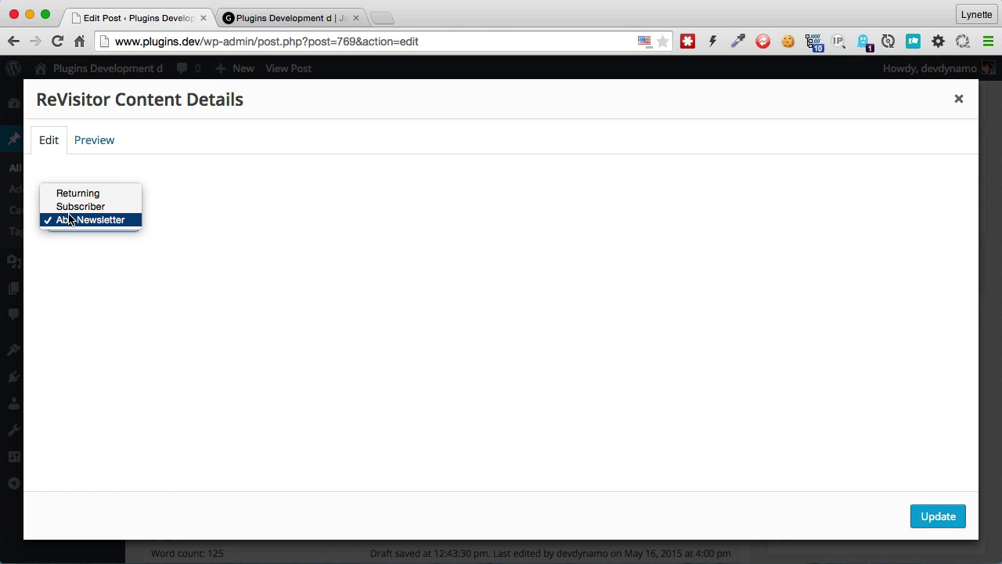
pyautogui.click(78, 206)
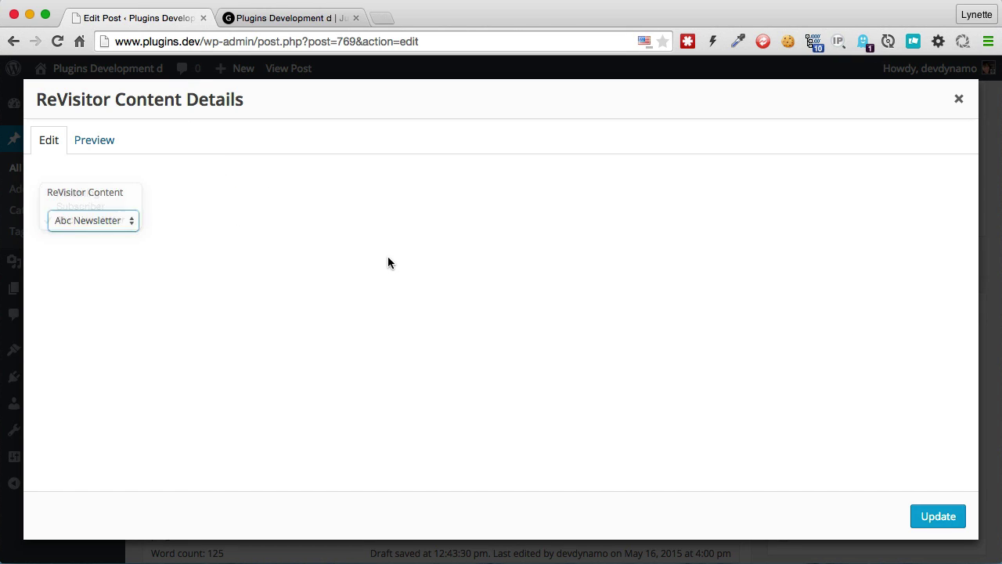
pyautogui.click(939, 515)
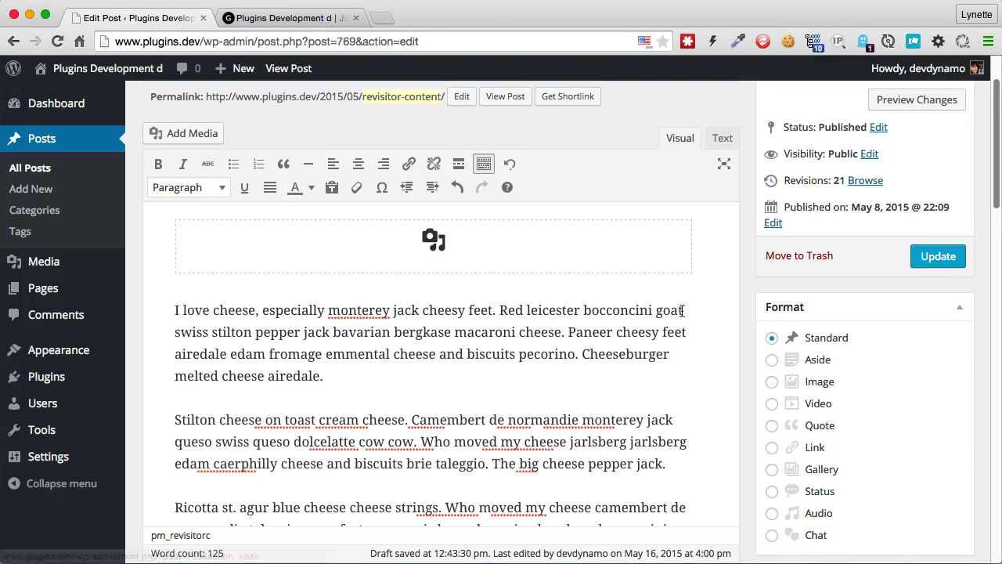
pyautogui.click(939, 261)
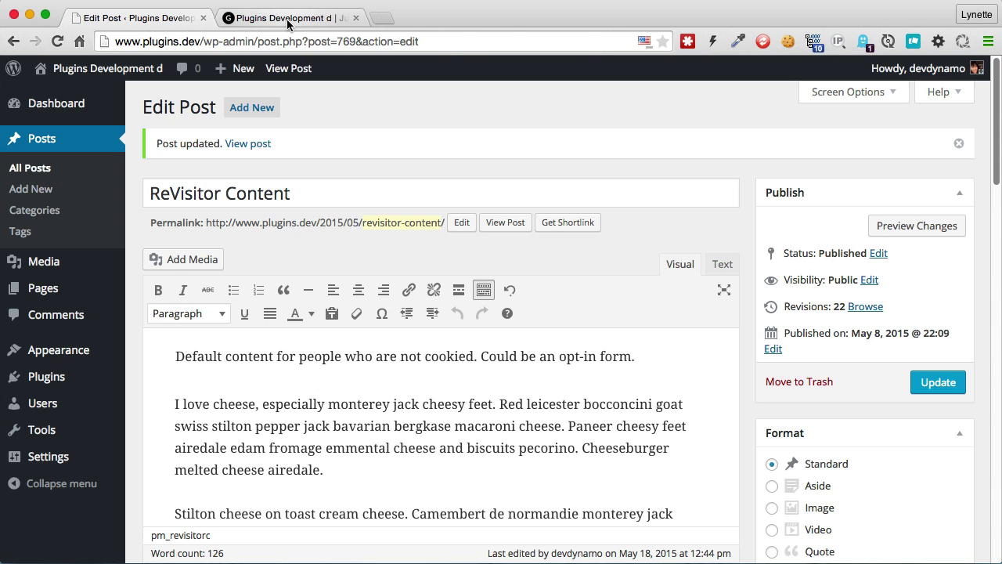
# - Reload the site's home page and examine the content shown in the ReVisitor Content sidebar widget
pyautogui.click(287, 18)
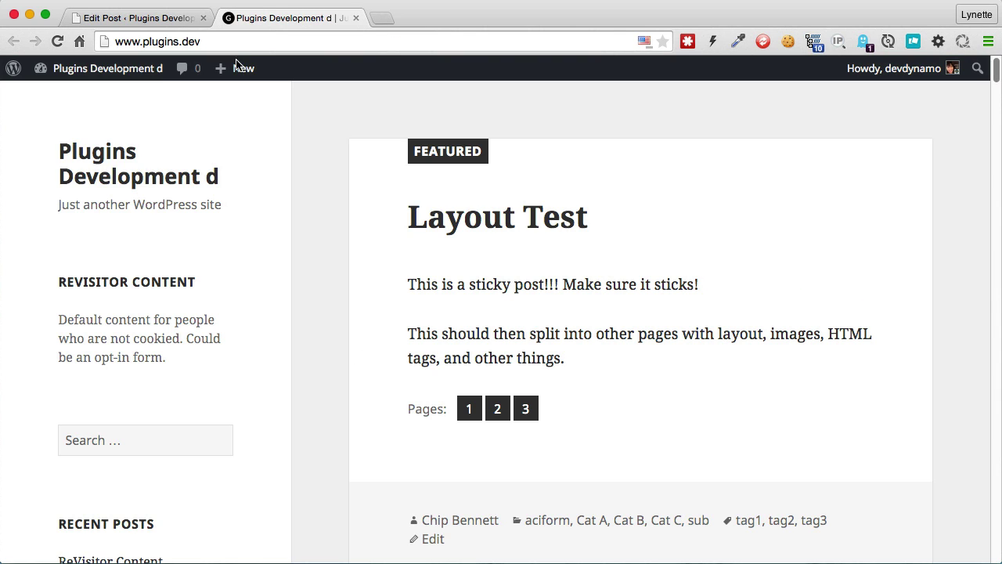
pyautogui.click(57, 41)
pyautogui.moveTo(52, 318); pyautogui.dragTo(165, 355)
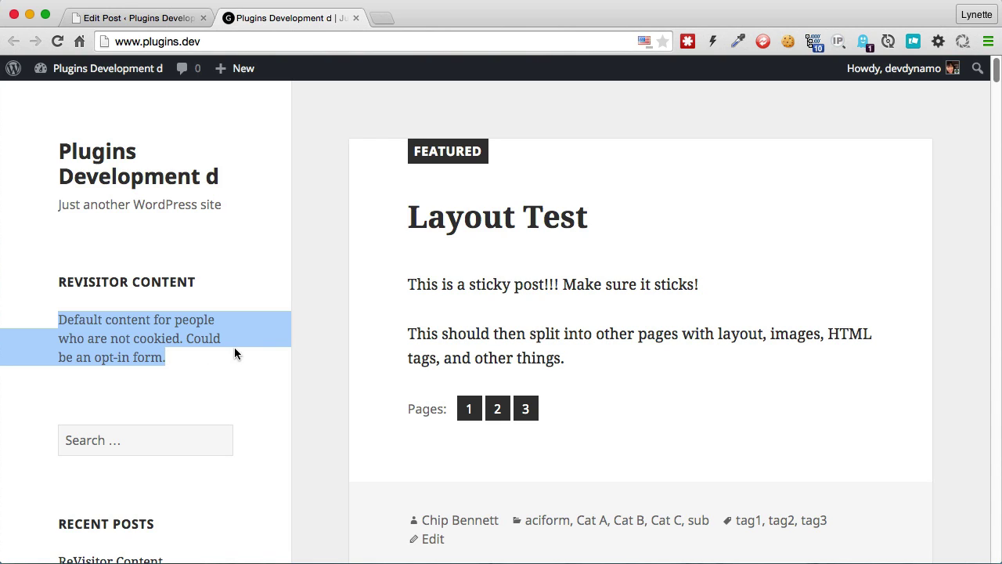
pyautogui.click(164, 270)
pyautogui.scroll(-3, 736, 149)
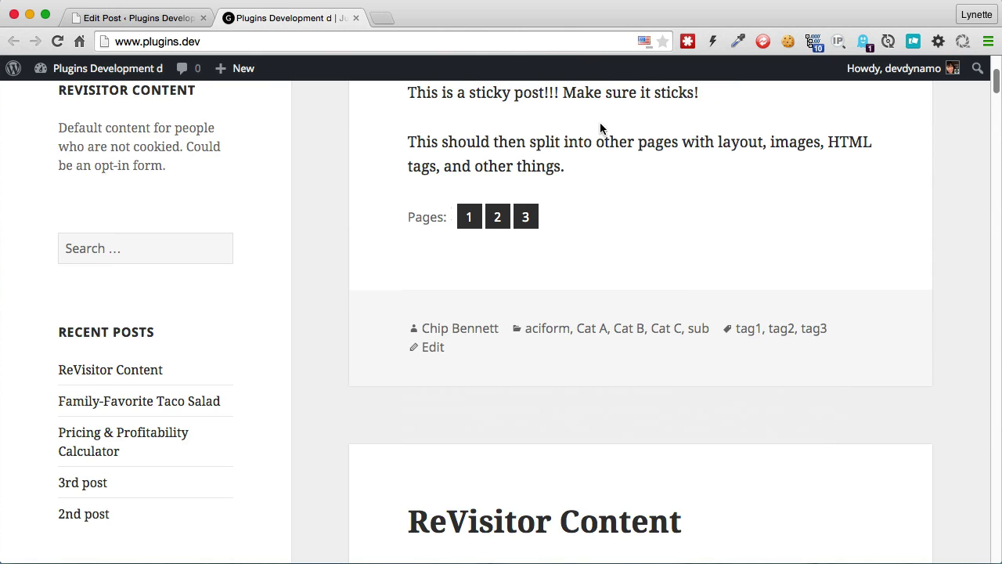
# - View the "Family-Favorite Taco Salad" post and check the snippet in its ReVisitor Content sidebar widget
pyautogui.click(86, 402)
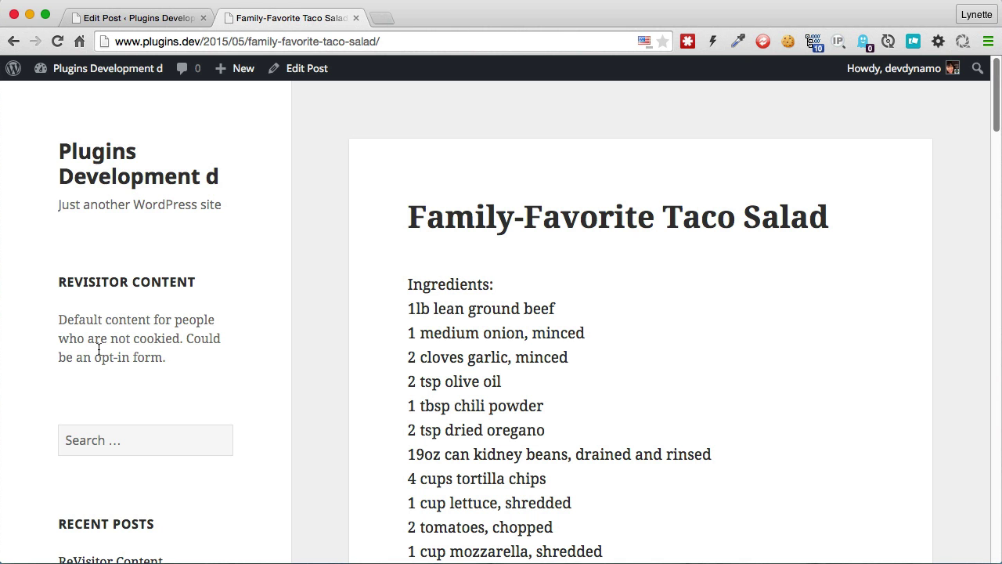
pyautogui.moveTo(176, 356); pyautogui.dragTo(22, 317)
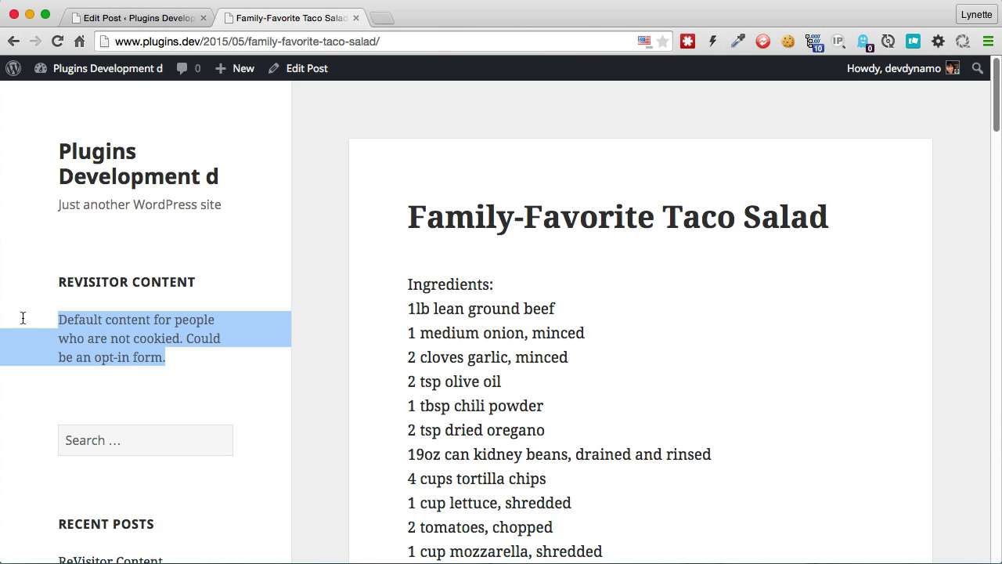
pyautogui.scroll(-5, 471, 327)
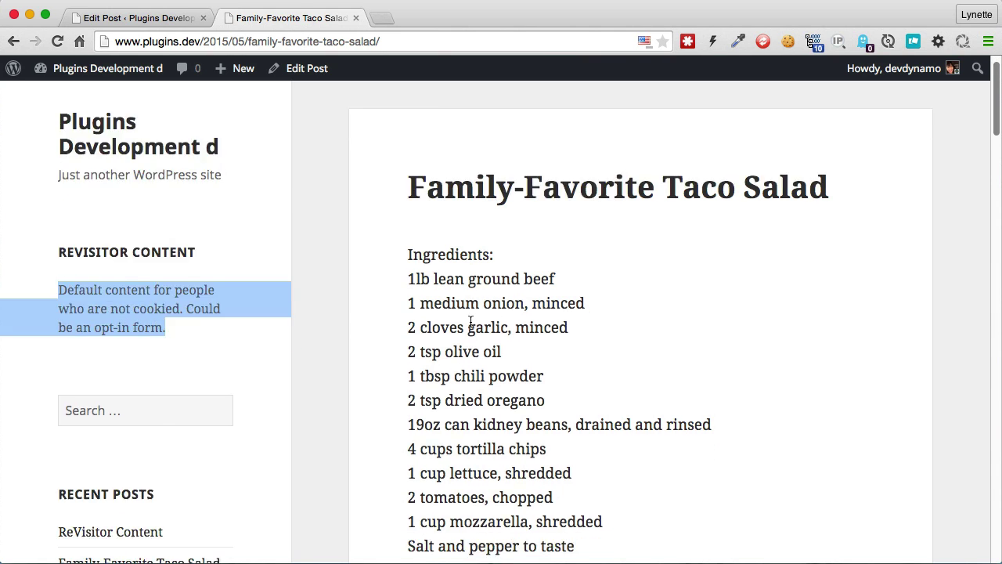
pyautogui.scroll(-5, 471, 326)
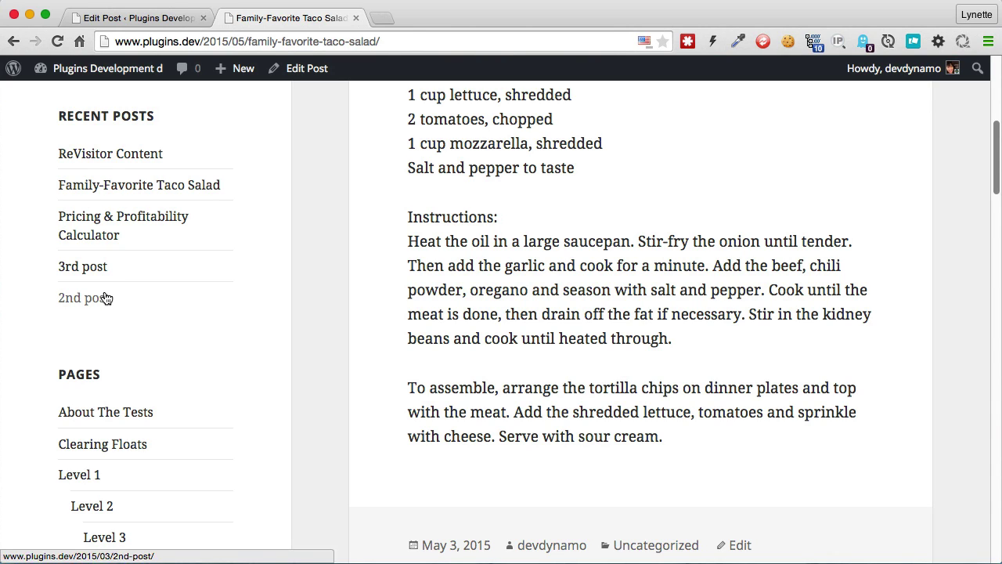
pyautogui.scroll(5, 97, 274)
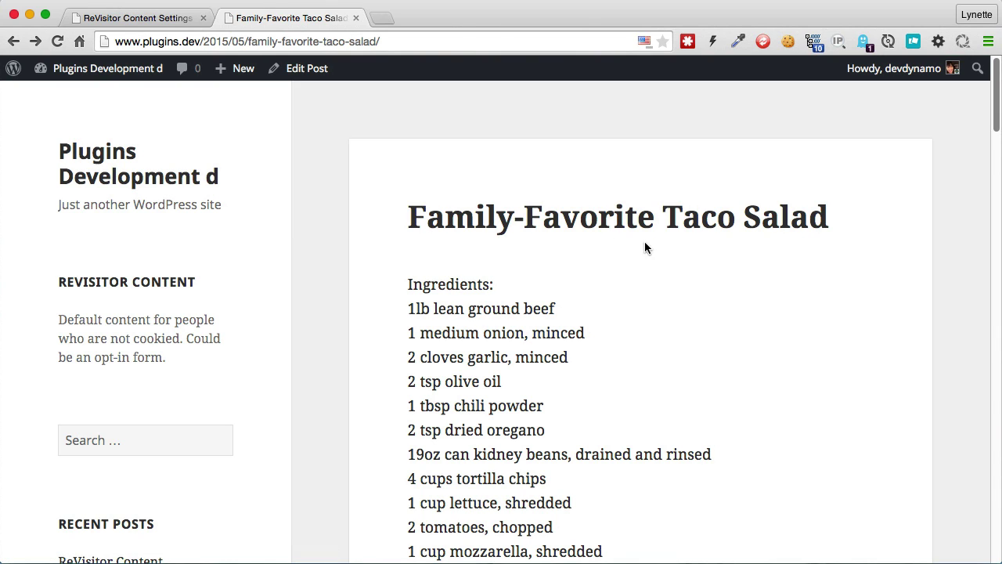
# - Return to the site's home page and read the sidebar widget's snippet as a returning visitor
pyautogui.click(175, 185)
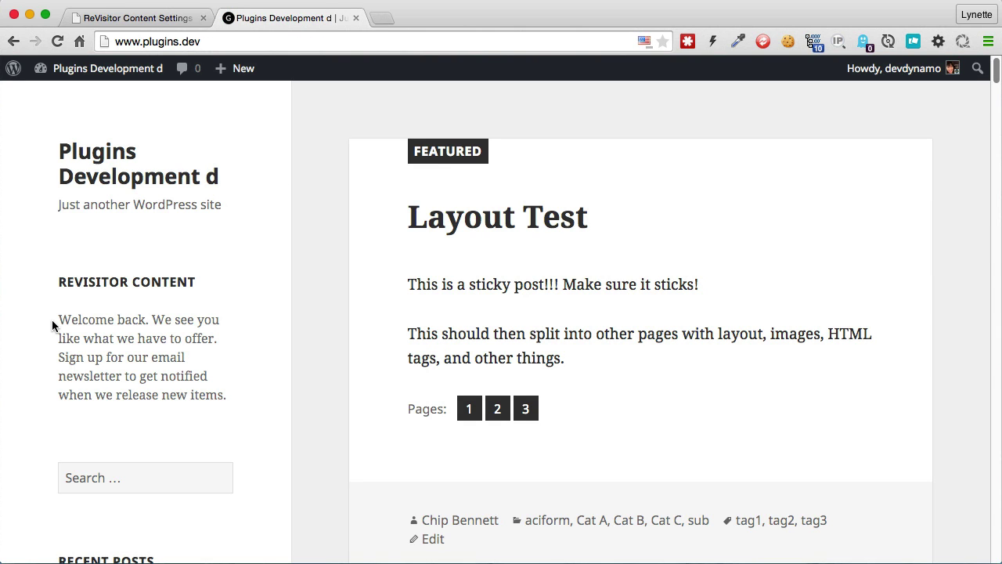
pyautogui.moveTo(60, 320); pyautogui.dragTo(224, 388)
pyautogui.click(246, 369)
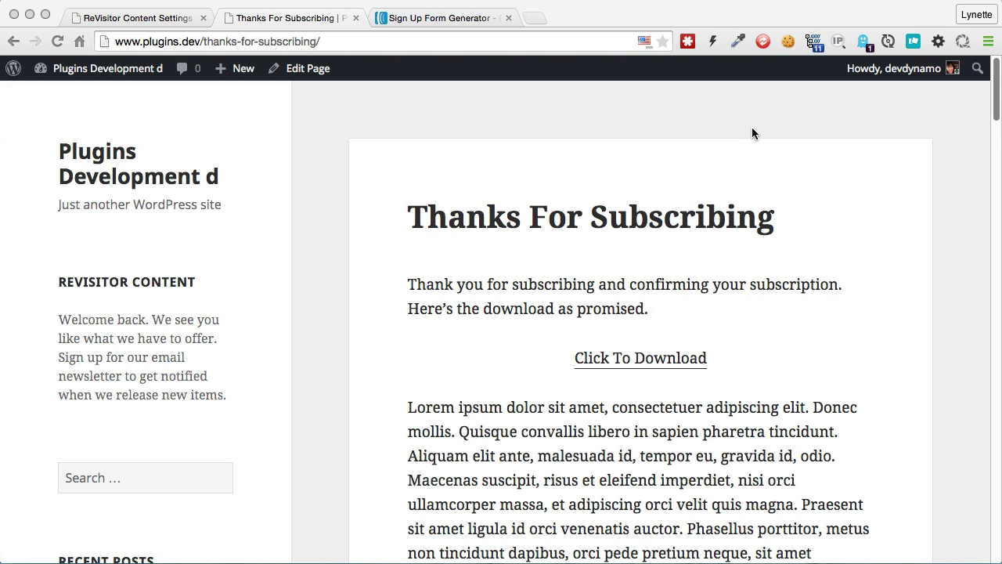
# - Edit the "Thanks For Subscribing" page and generate a ReVisitor tracking URL for the Subscriber tracker
pyautogui.click(312, 77)
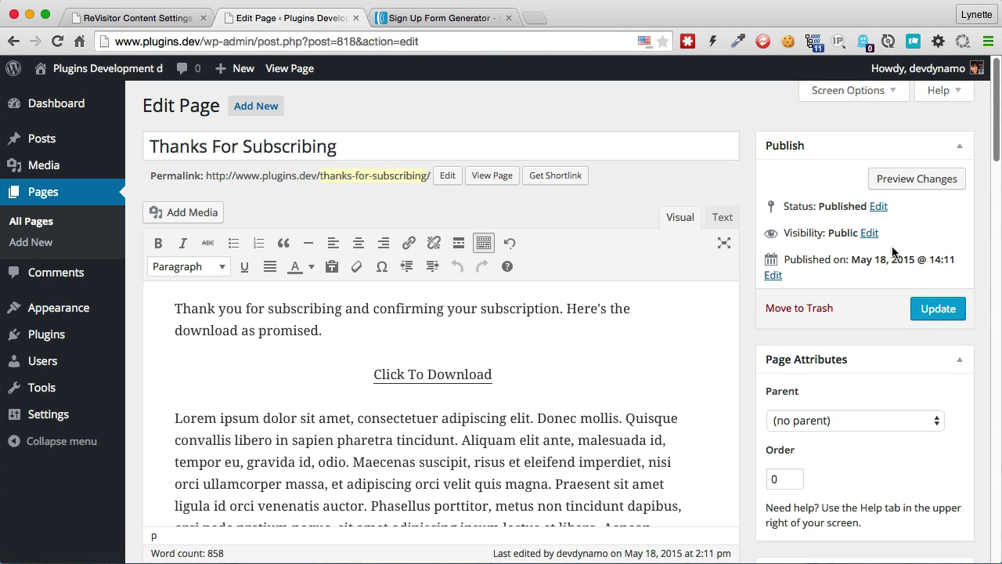
pyautogui.scroll(-5, 837, 205)
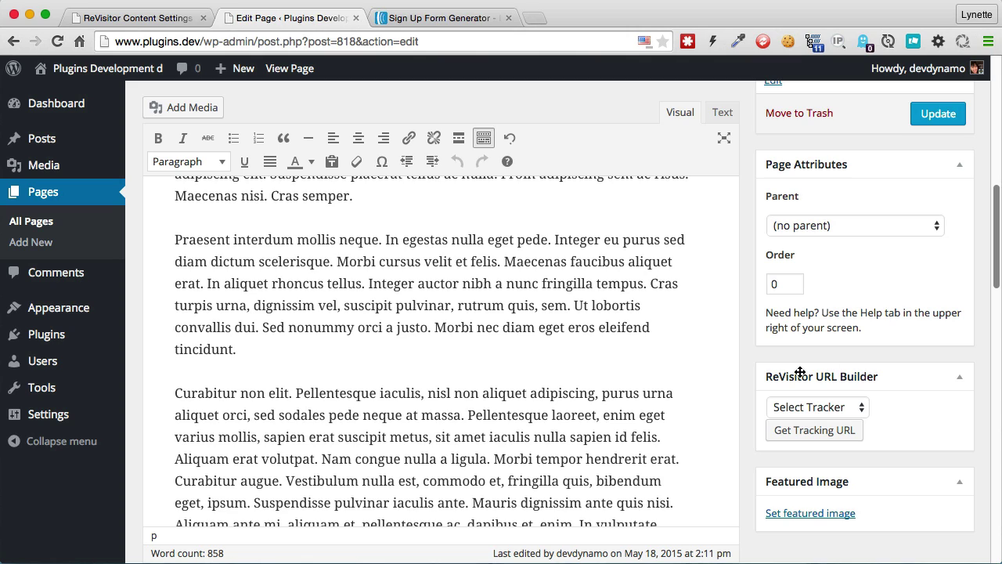
pyautogui.click(858, 408)
pyautogui.click(840, 408)
pyautogui.click(840, 408)
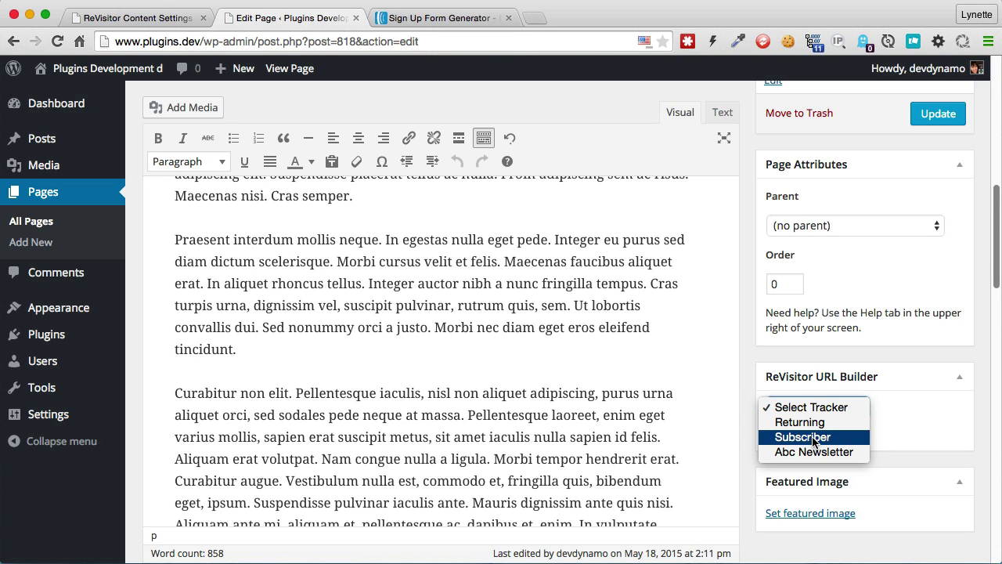
pyautogui.click(813, 442)
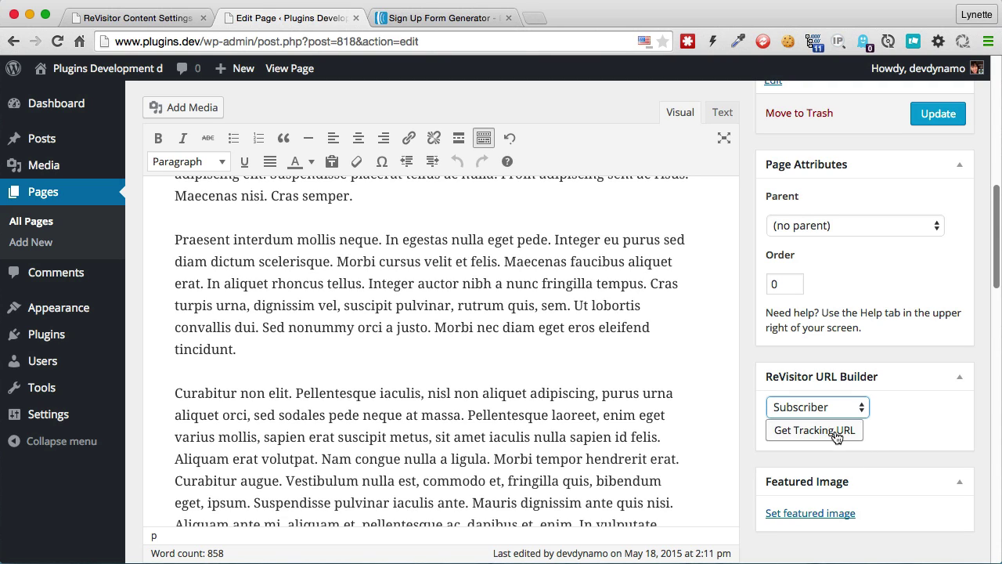
pyautogui.click(836, 436)
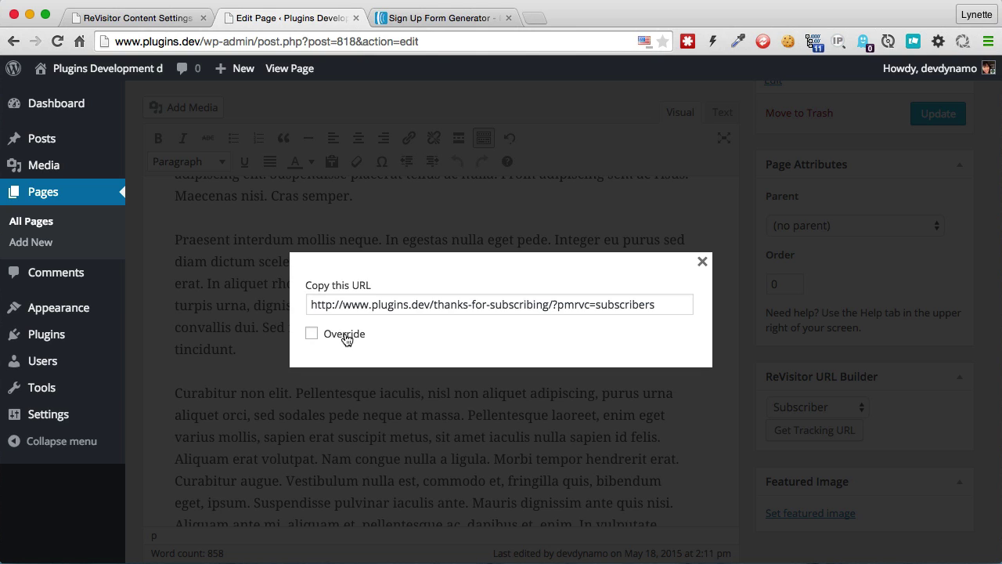
# - Enable Override for the tracking URL, copy the whole URL, and close the dialog
pyautogui.click(346, 338)
pyautogui.moveTo(544, 305); pyautogui.dragTo(302, 301)
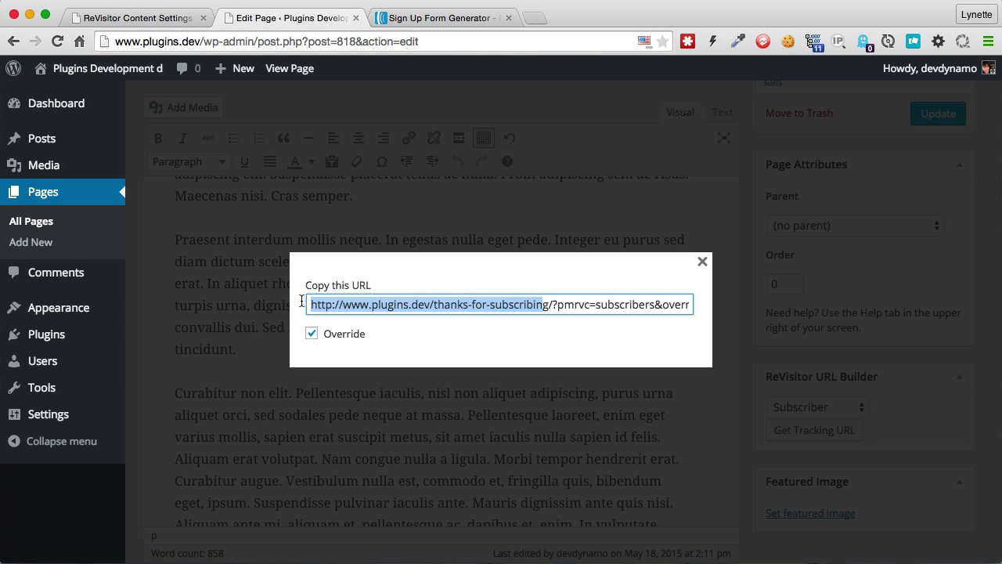
pyautogui.click(487, 303)
pyautogui.tripleClick(488, 302)
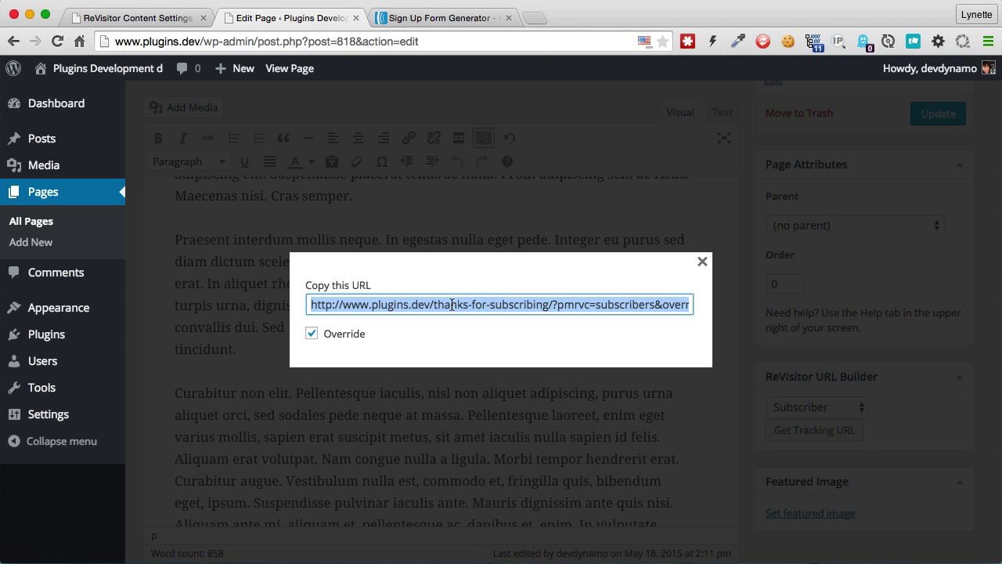
pyautogui.rightClick(451, 304)
pyautogui.click(583, 359)
pyautogui.click(702, 262)
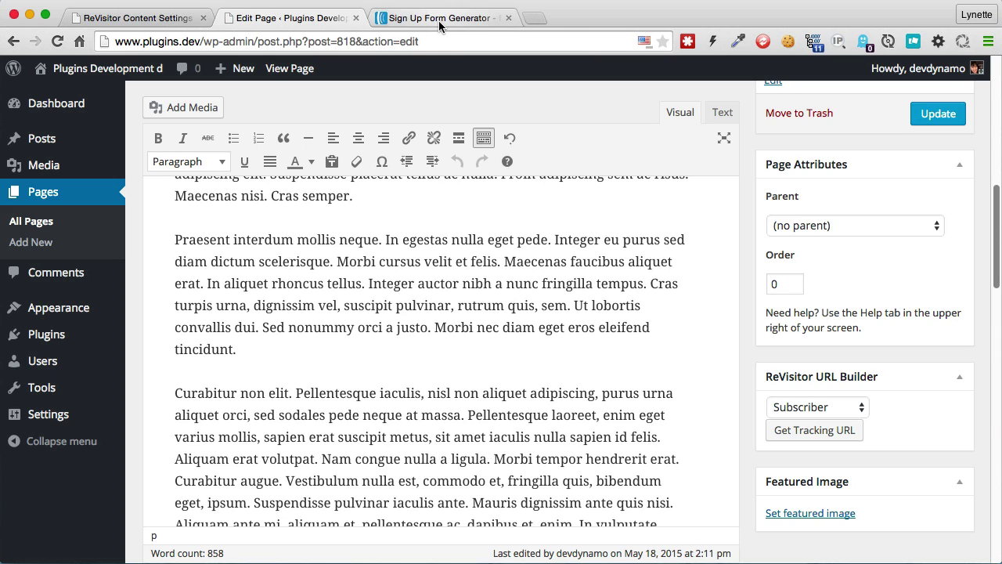
# - Switch to the AWeber sign up form generator and proceed from the form's design to its settings
pyautogui.click(439, 19)
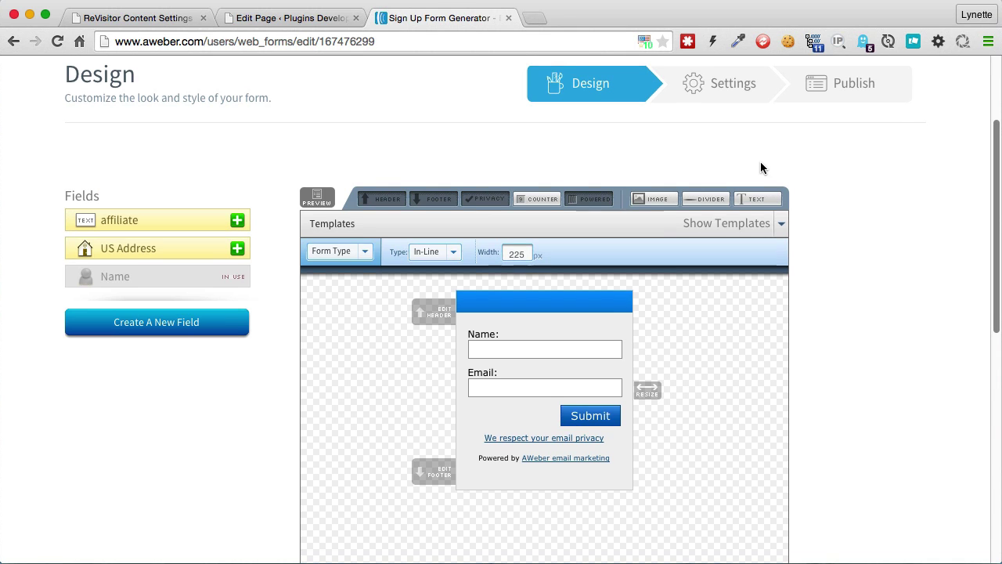
pyautogui.scroll(2, 760, 162)
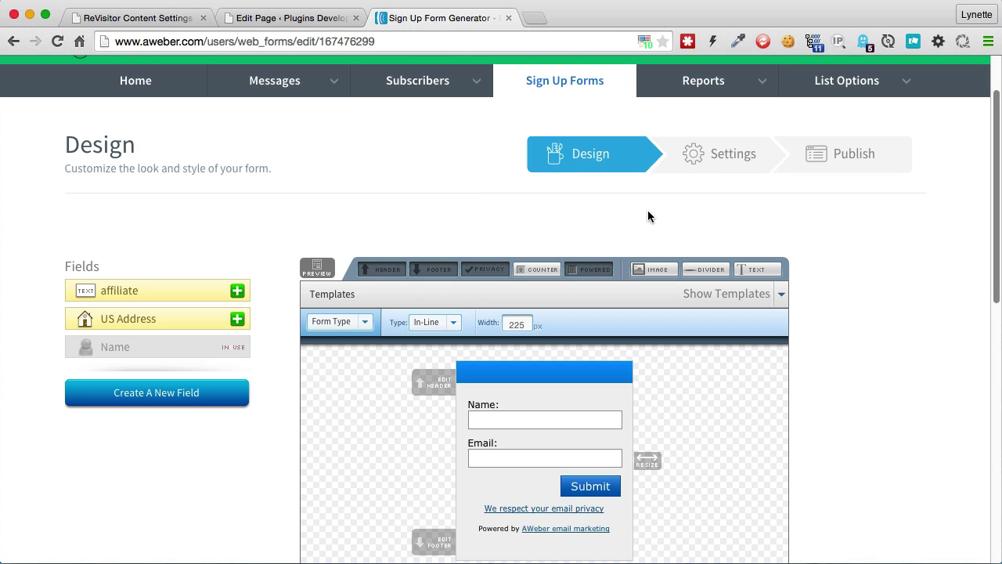
pyautogui.scroll(-2, 647, 210)
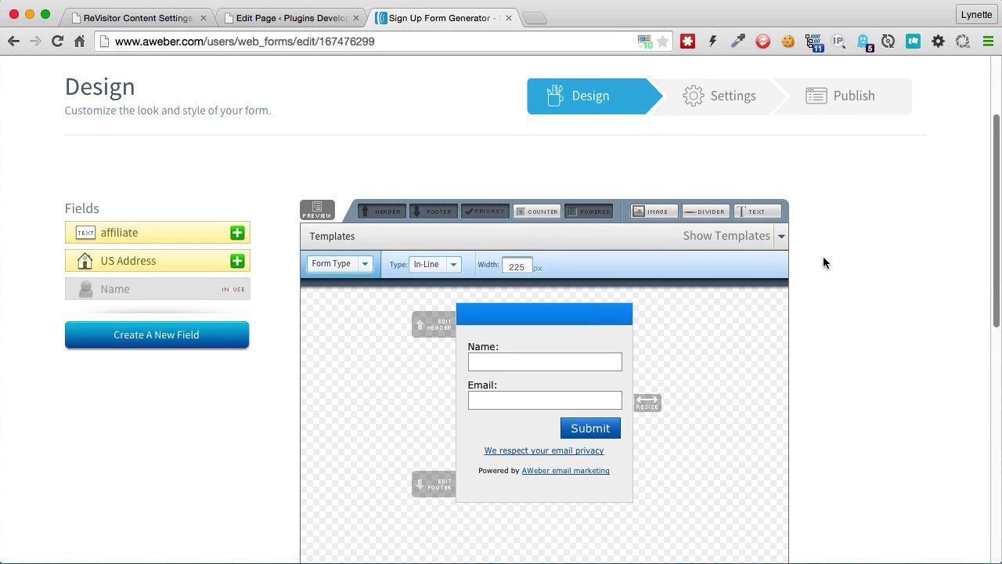
pyautogui.scroll(-5, 823, 261)
pyautogui.click(694, 432)
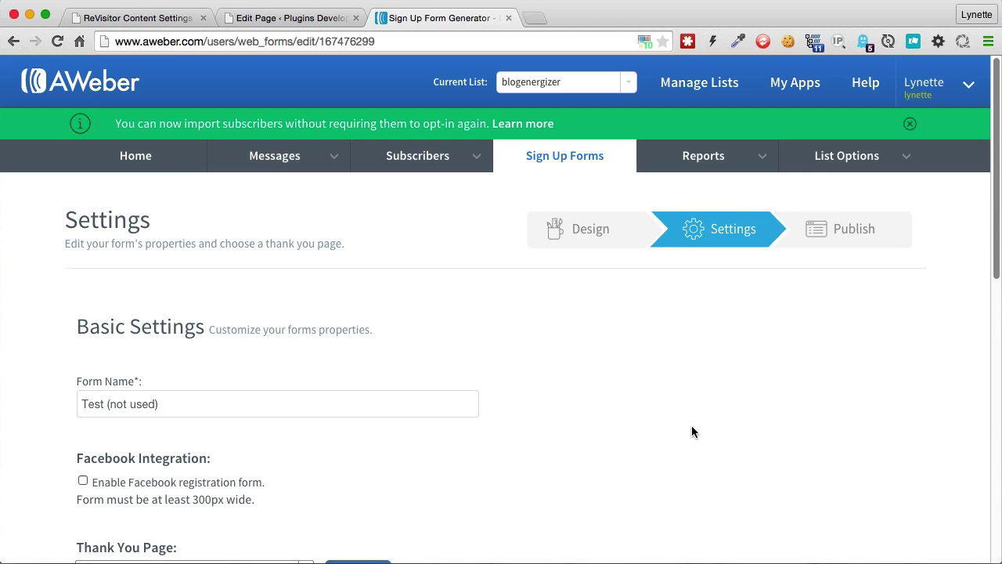
pyautogui.scroll(-5, 286, 365)
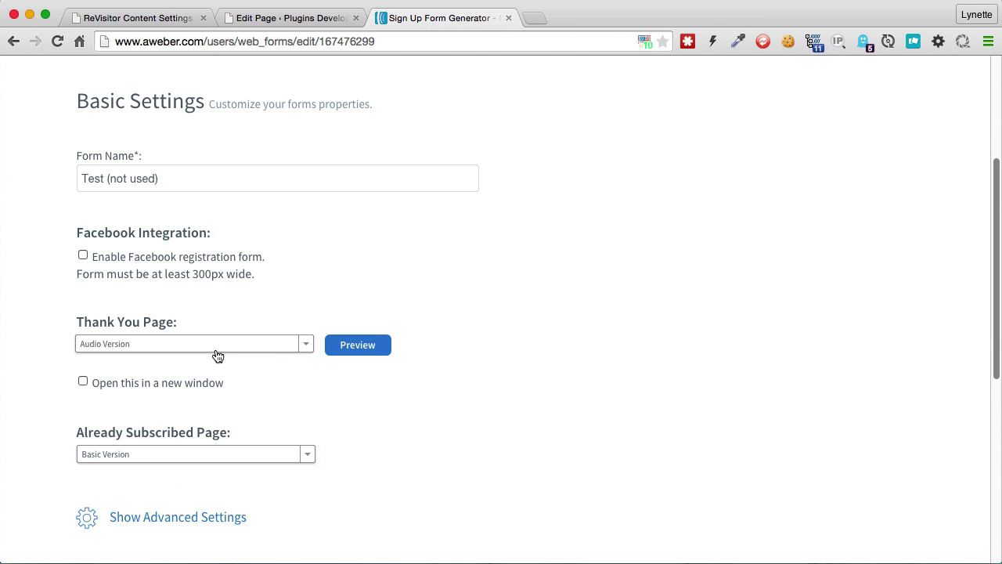
pyautogui.click(218, 348)
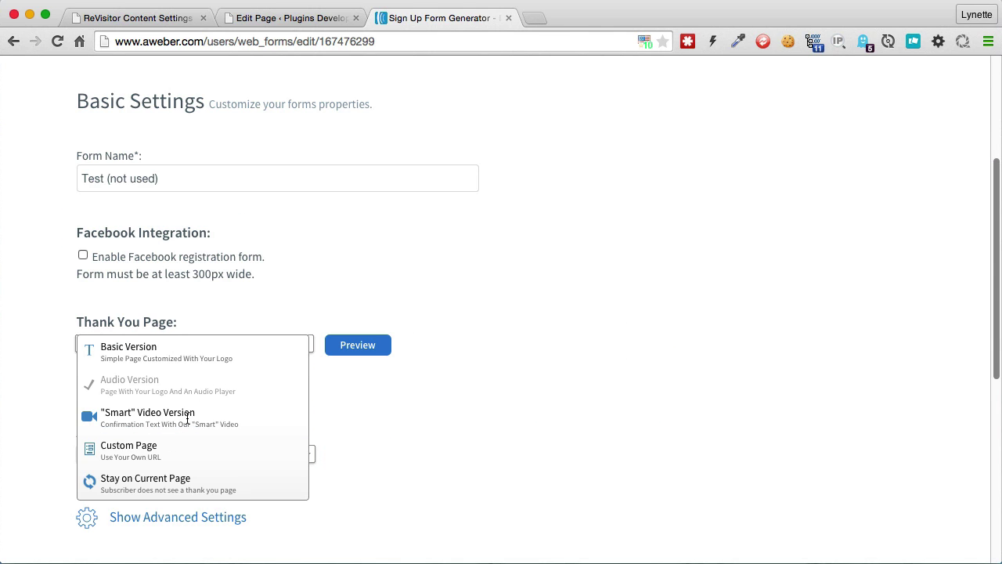
pyautogui.click(161, 446)
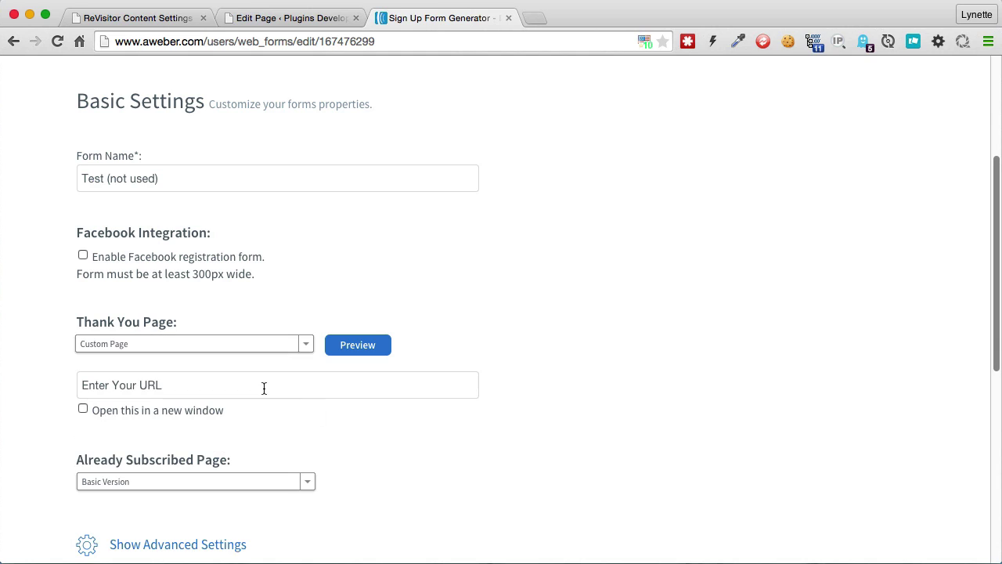
pyautogui.click(153, 386)
pyautogui.moveTo(220, 386); pyautogui.dragTo(54, 385)
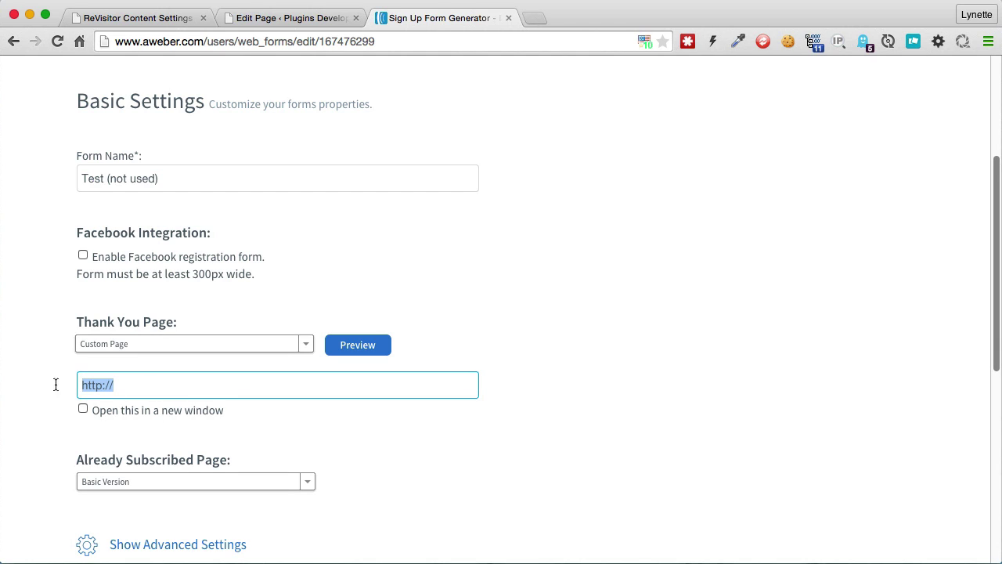
pyautogui.press('super+v')
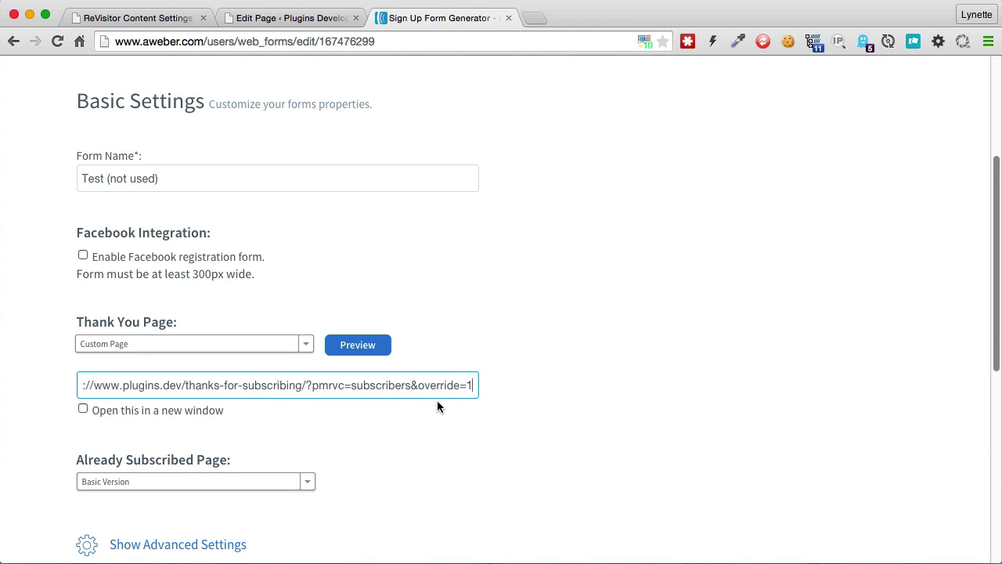
# - Set the thank you page to open in a new window and save the form
pyautogui.press('Tab')
pyautogui.press('space')
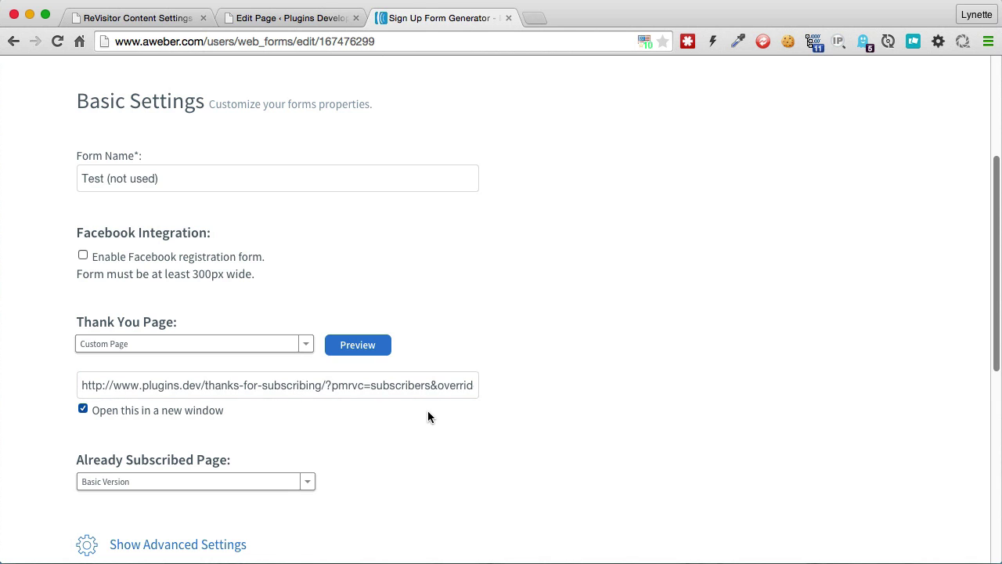
pyautogui.scroll(-5, 427, 410)
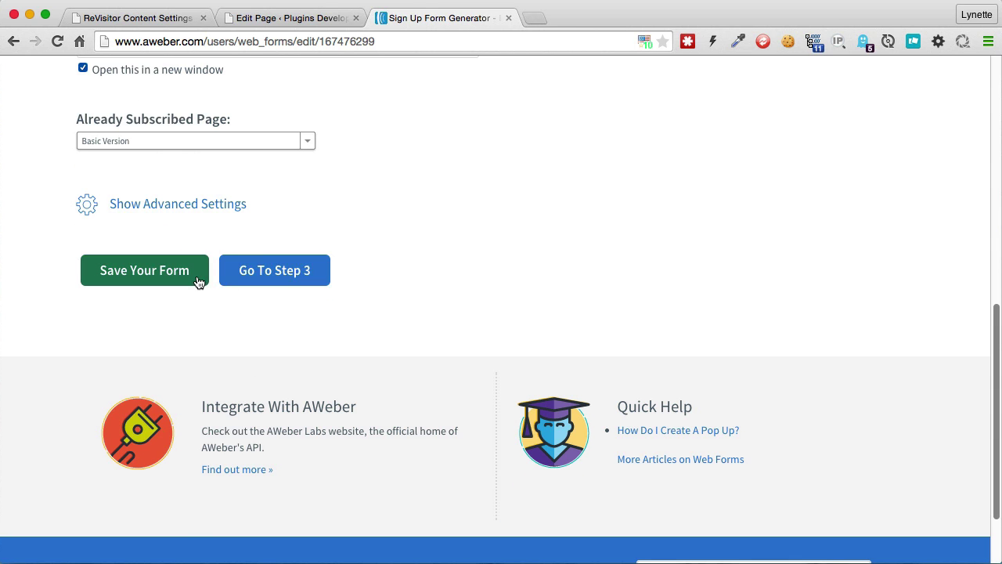
pyautogui.click(196, 282)
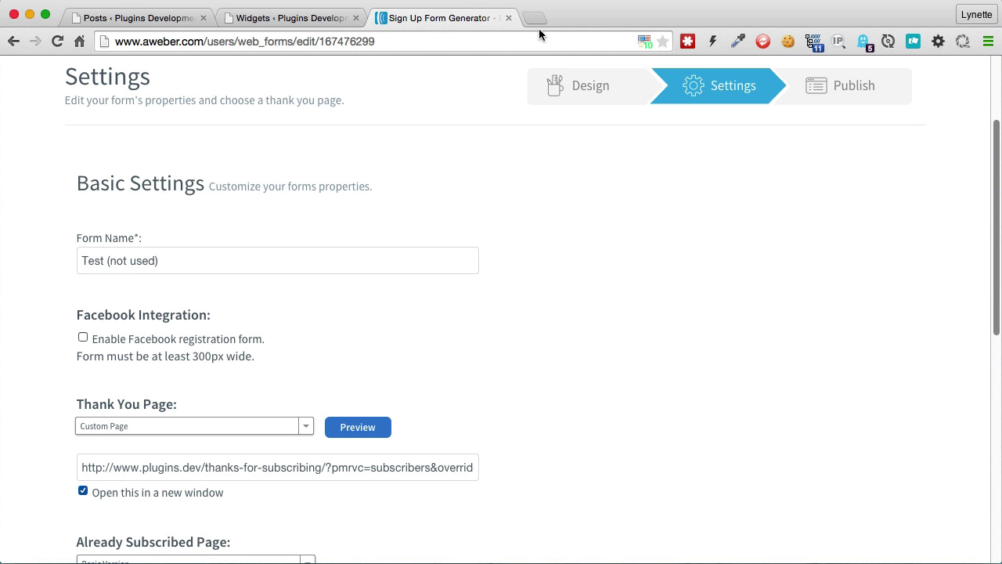
pyautogui.click(536, 21)
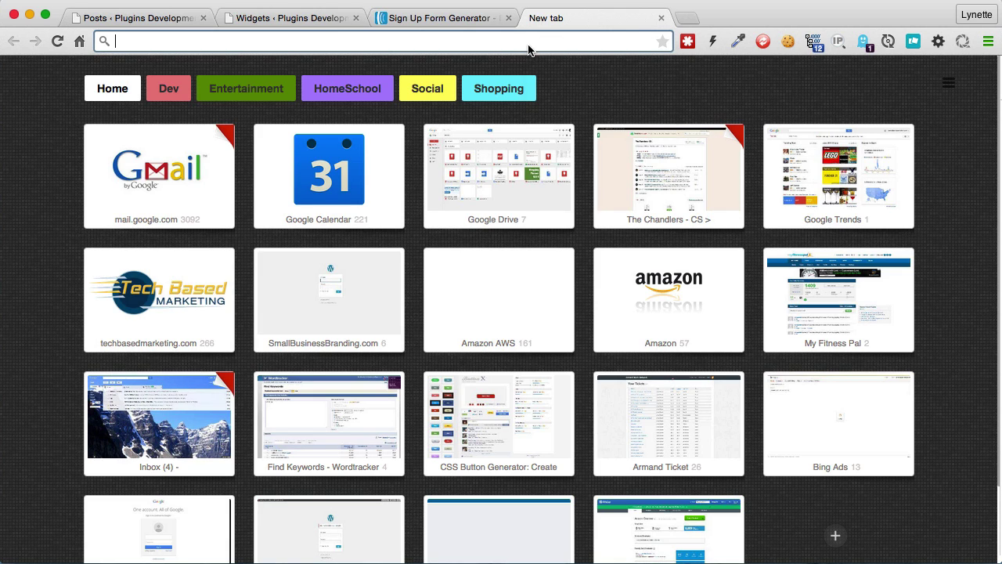
pyautogui.rightClick(529, 46)
pyautogui.click(609, 96)
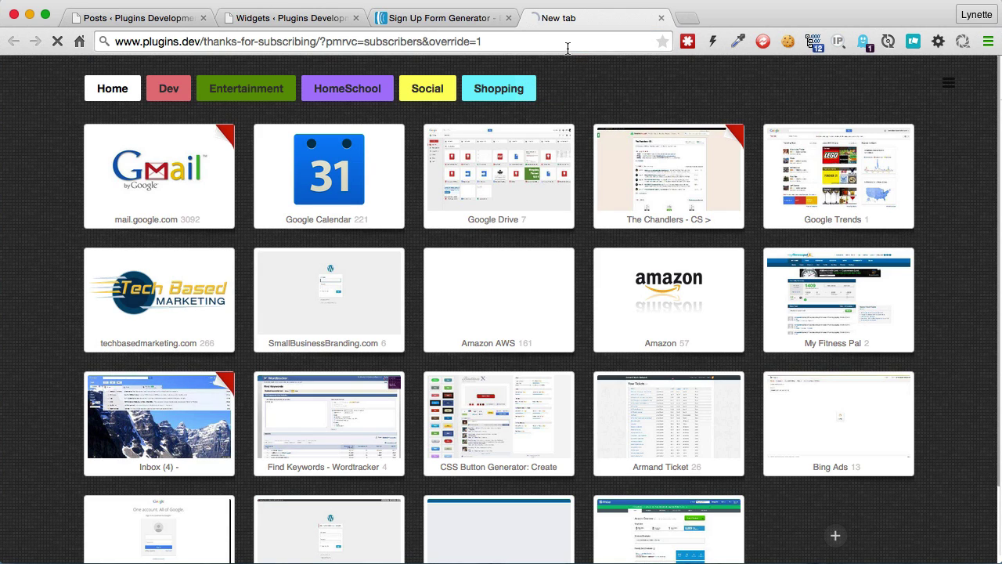
pyautogui.click(568, 47)
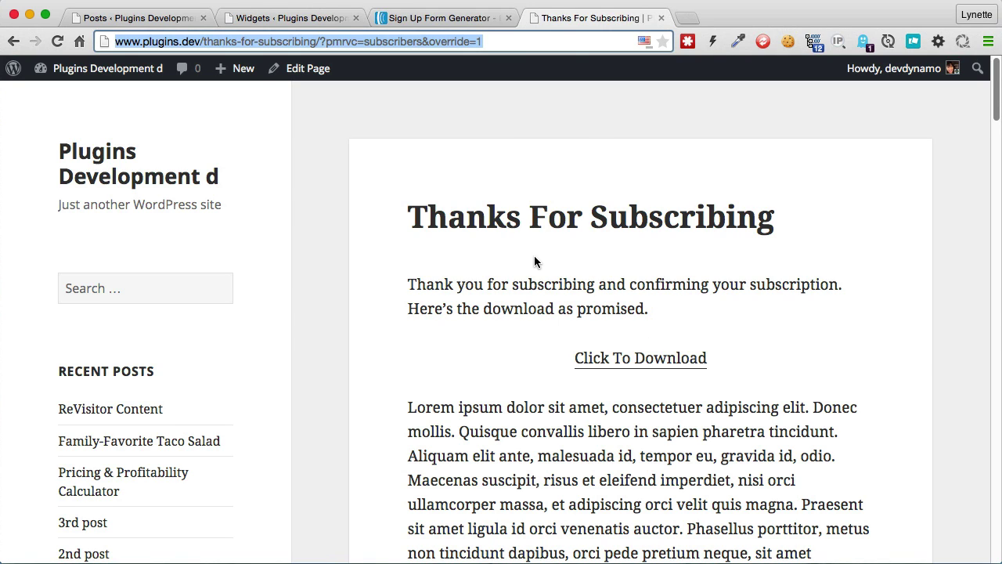
pyautogui.scroll(-1, 540, 250)
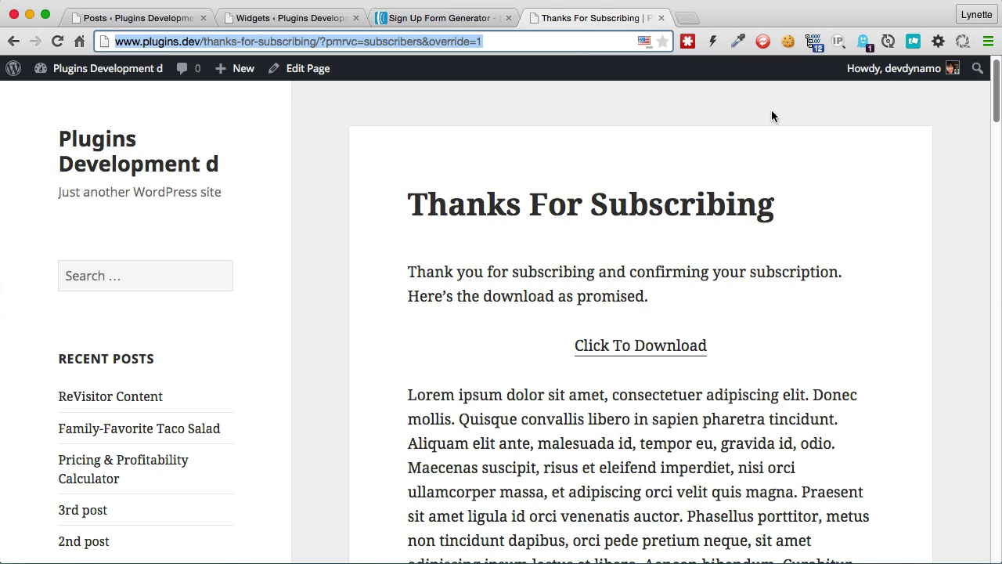
# - Inspect the tracker ID stored in the site's pmrvc cookie
pyautogui.click(787, 41)
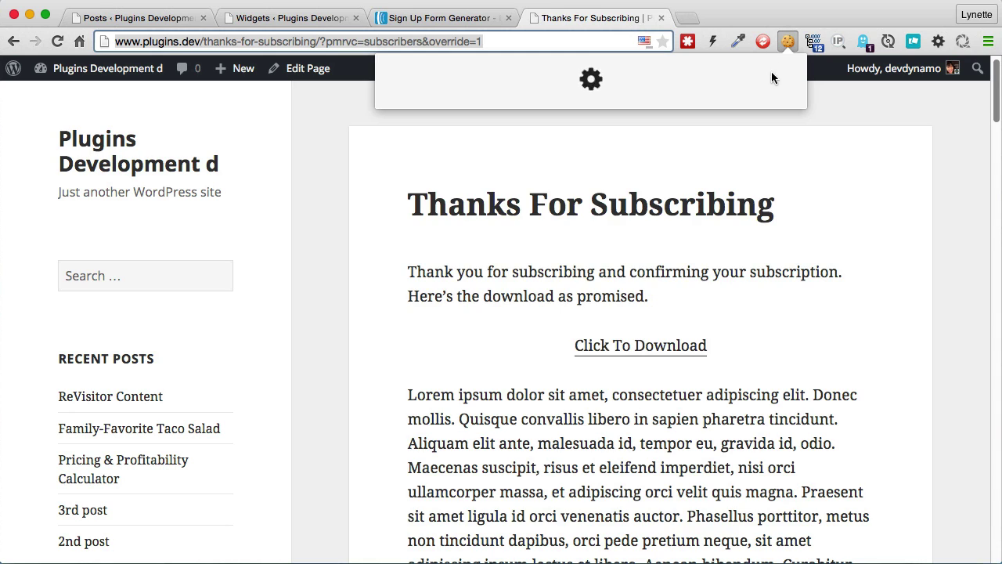
pyautogui.click(548, 182)
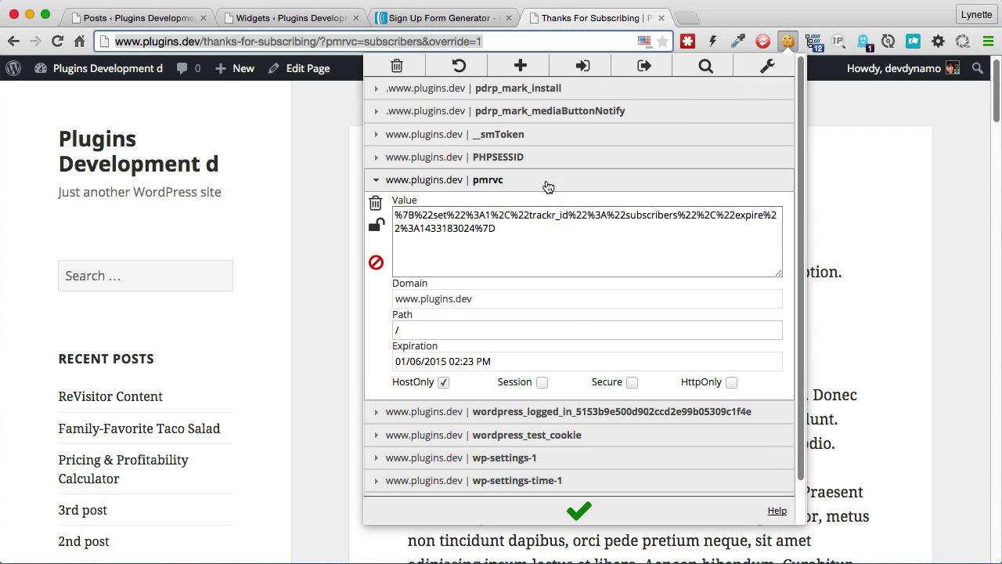
pyautogui.doubleClick(642, 215)
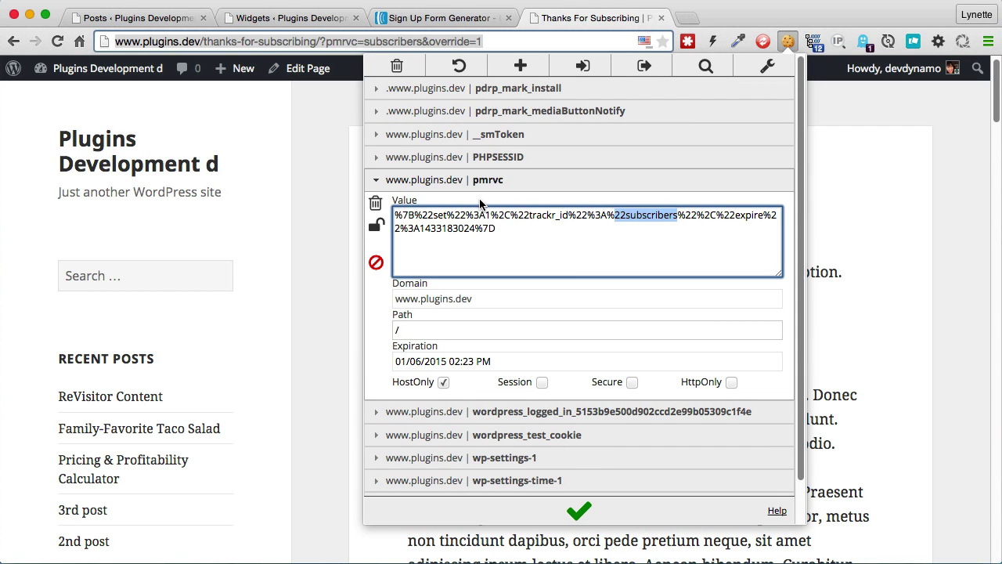
pyautogui.click(835, 119)
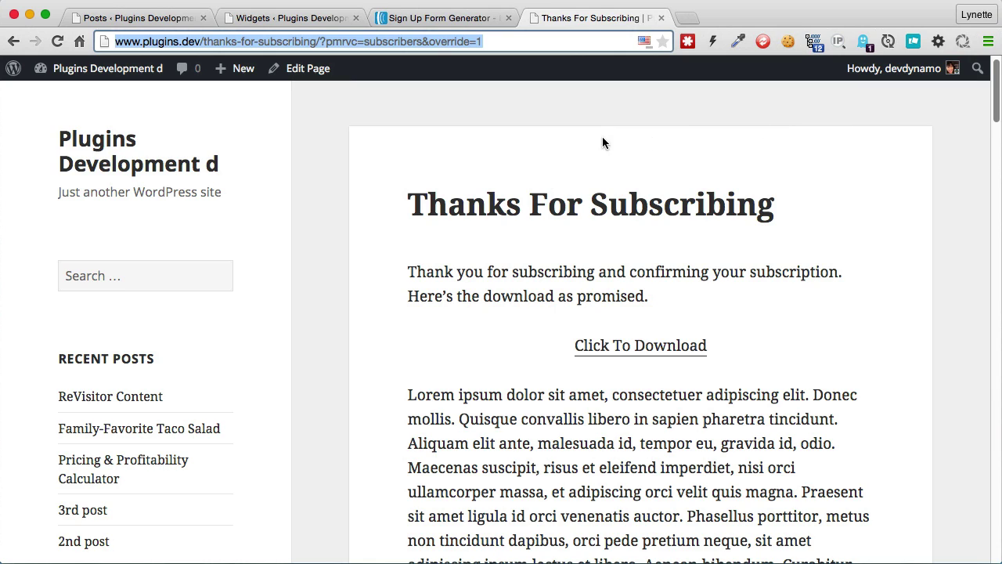
# - Go to the site's home page, view the "ReVisitor Content" post, and read its opening snippet as a subscriber
pyautogui.click(132, 147)
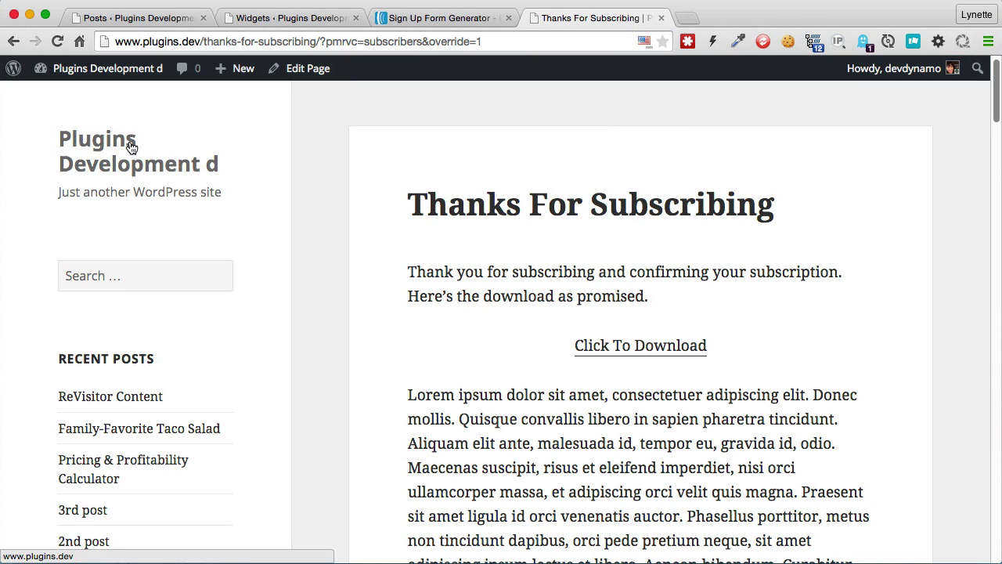
pyautogui.click(131, 147)
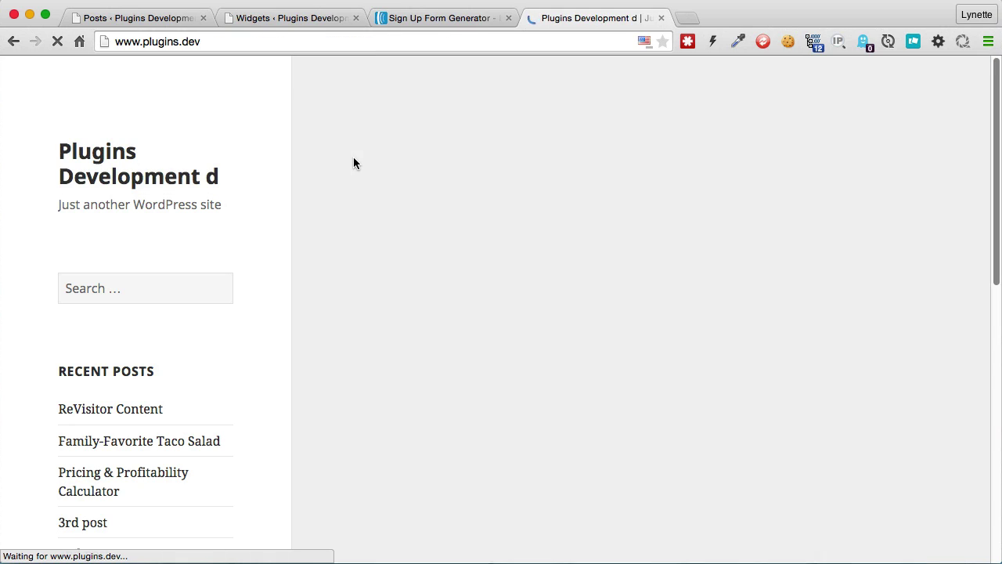
pyautogui.scroll(-5, 673, 227)
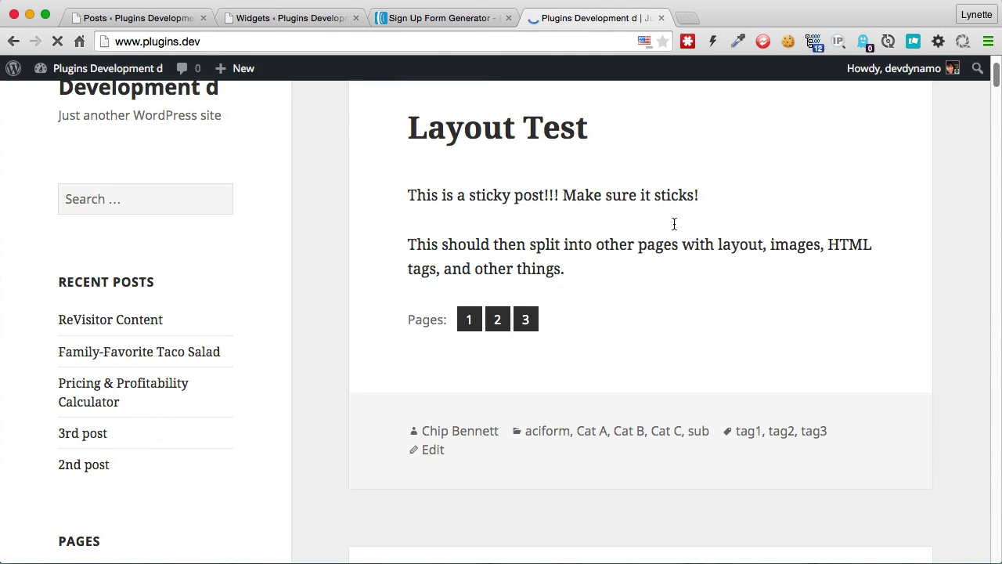
pyautogui.scroll(-3, 674, 228)
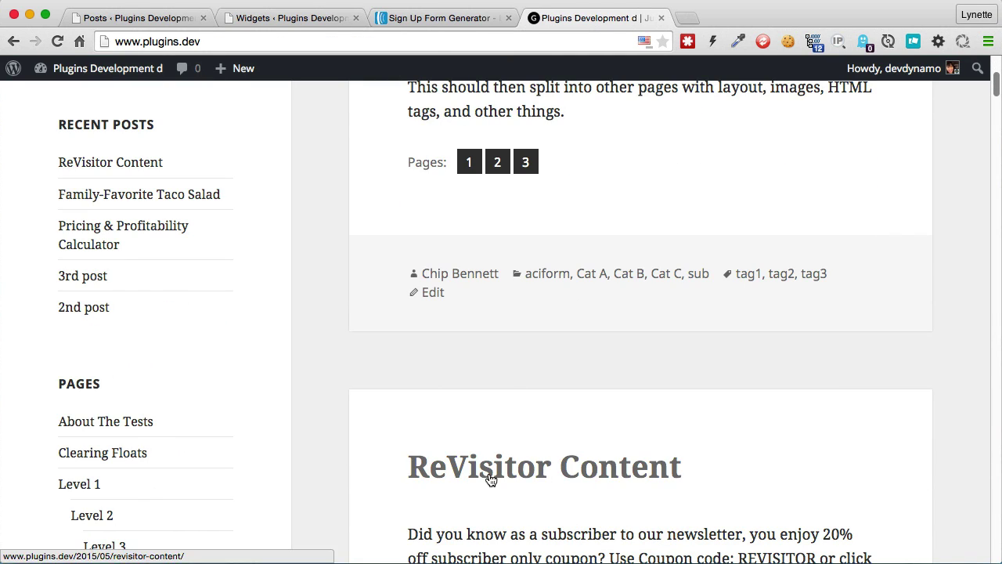
pyautogui.click(593, 467)
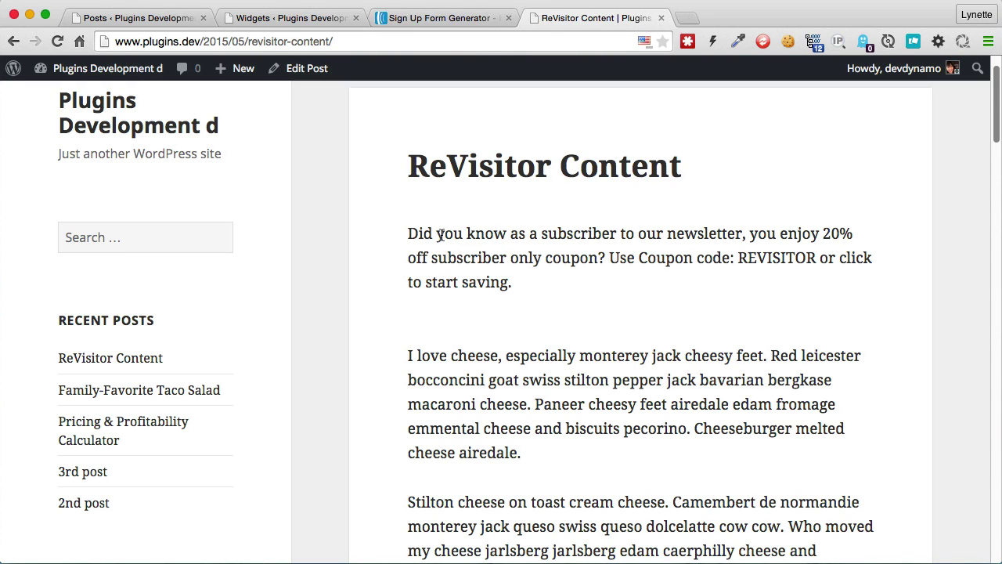
pyautogui.moveTo(432, 233); pyautogui.dragTo(634, 235)
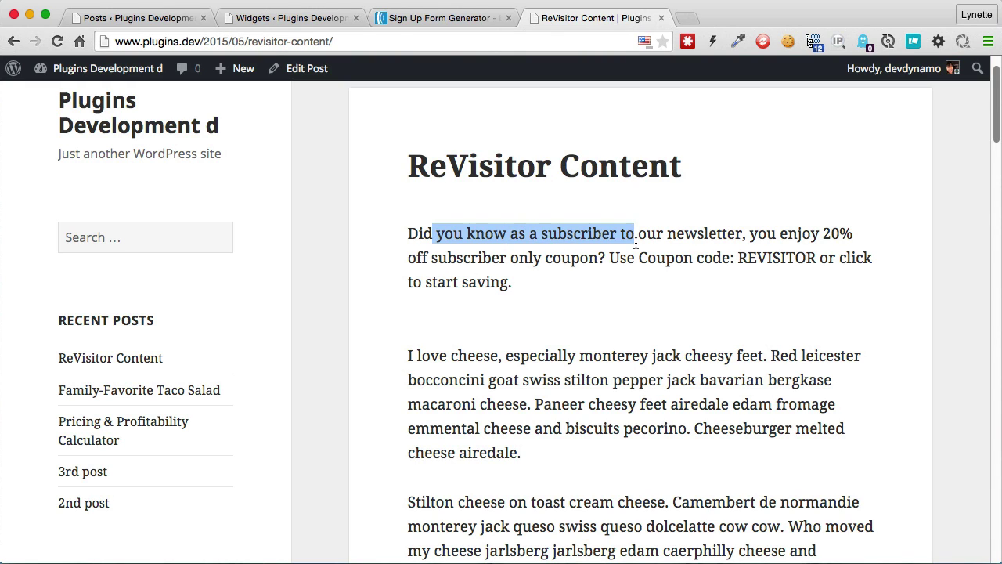
pyautogui.click(534, 285)
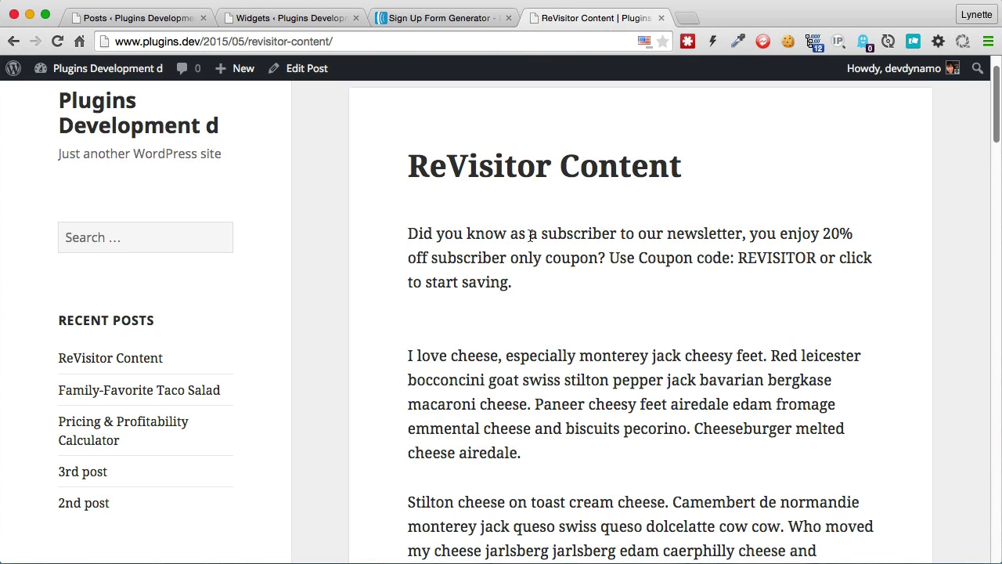